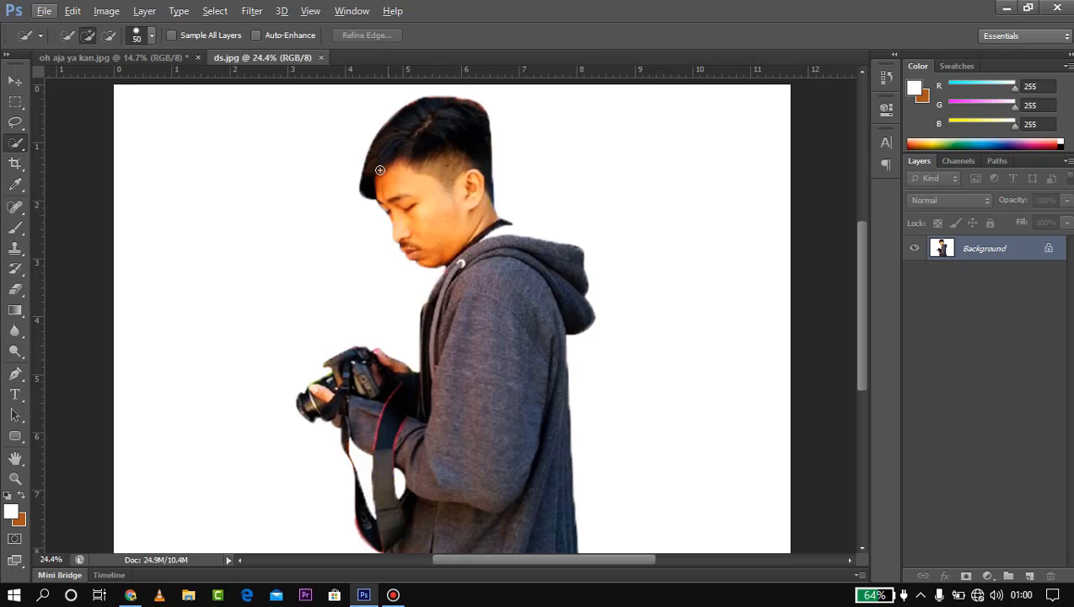
Select the man's head, hoodie, camera and hanging strap with the Quick Selection tool
mouse_move(375, 183)
left_mouse_down()
mouse_move(385, 155)
mouse_move(440, 131)
left_mouse_up()
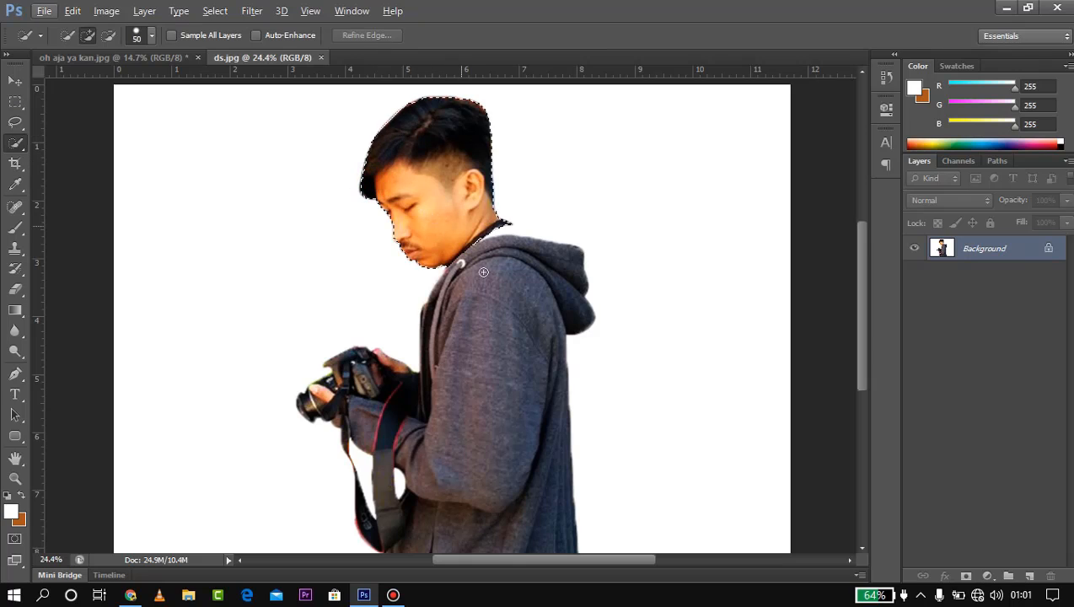
left_click_drag(483, 272, 508, 303)
mouse_move(502, 245)
left_mouse_down()
mouse_move(547, 268)
mouse_move(520, 337)
mouse_move(516, 500)
left_mouse_up()
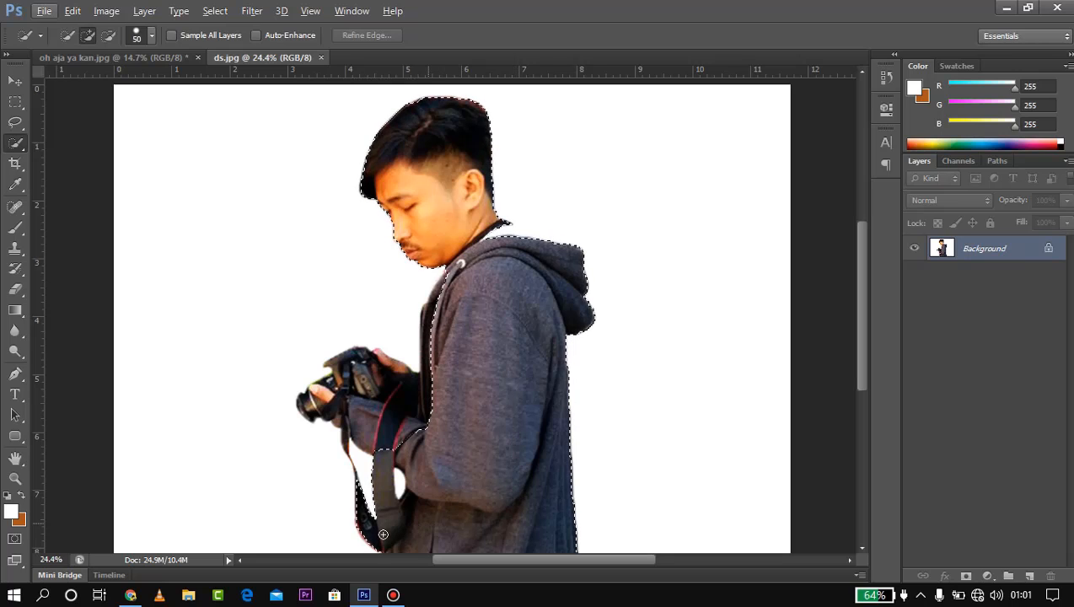
mouse_move(356, 445)
left_mouse_down()
mouse_move(324, 404)
mouse_move(320, 379)
mouse_move(329, 396)
mouse_move(337, 385)
left_mouse_up()
scroll(361, 409, "up", 4)
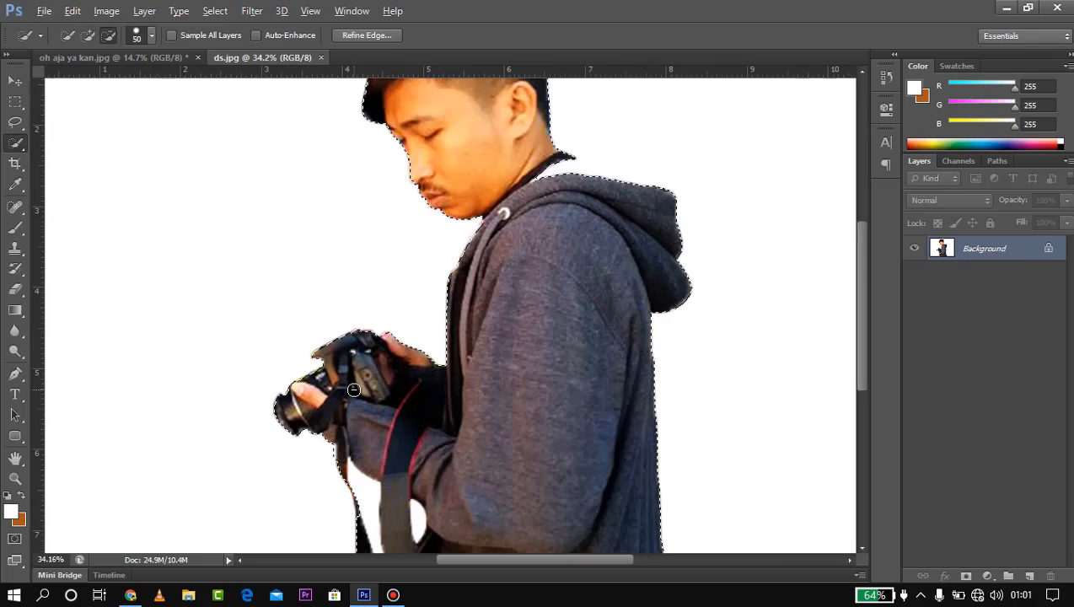
left_click_drag(367, 443, 361, 229)
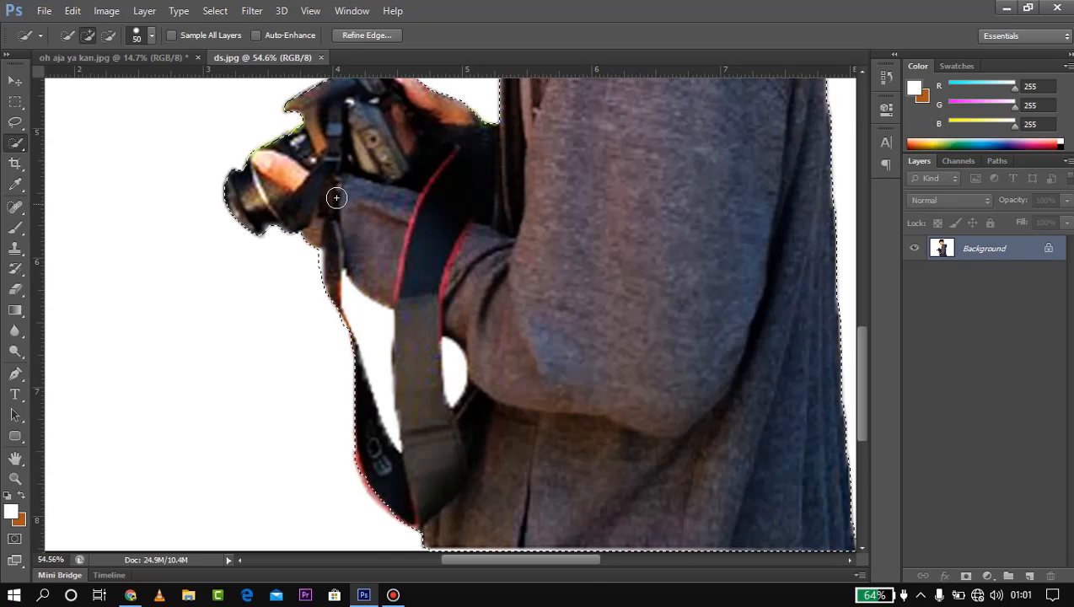
left_click_drag(340, 187, 335, 264)
Add the white shirt collar behind the neck to the selection and check the outline around the head and hoodie
mouse_move(399, 229)
left_mouse_down()
mouse_move(337, 301)
mouse_move(276, 442)
left_mouse_up()
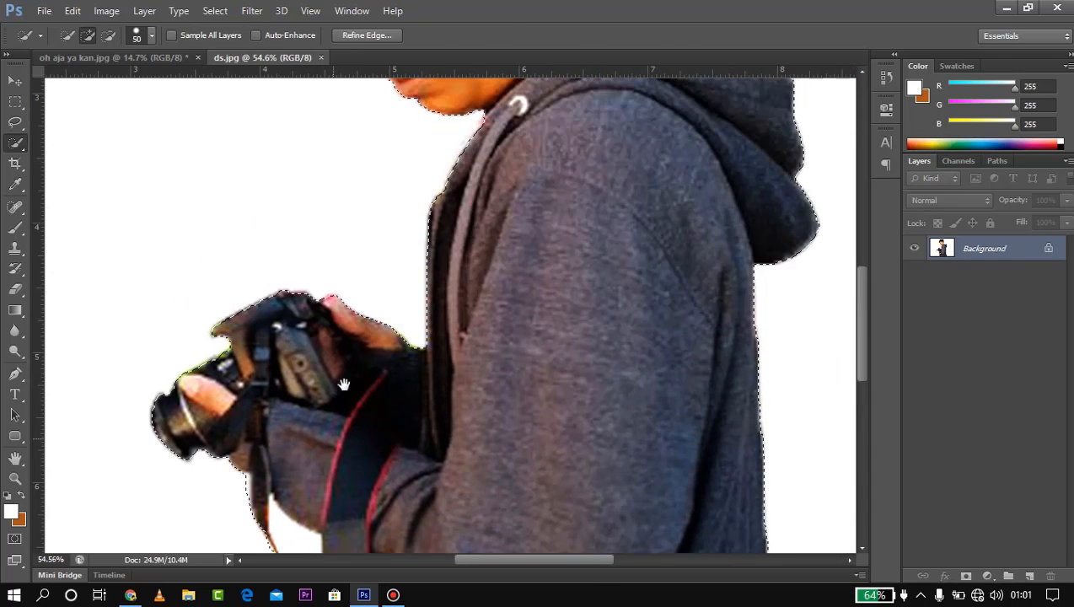
left_click_drag(480, 228, 407, 447)
mouse_move(487, 327)
left_mouse_down()
mouse_move(515, 291)
mouse_move(582, 283)
mouse_move(597, 299)
left_mouse_up()
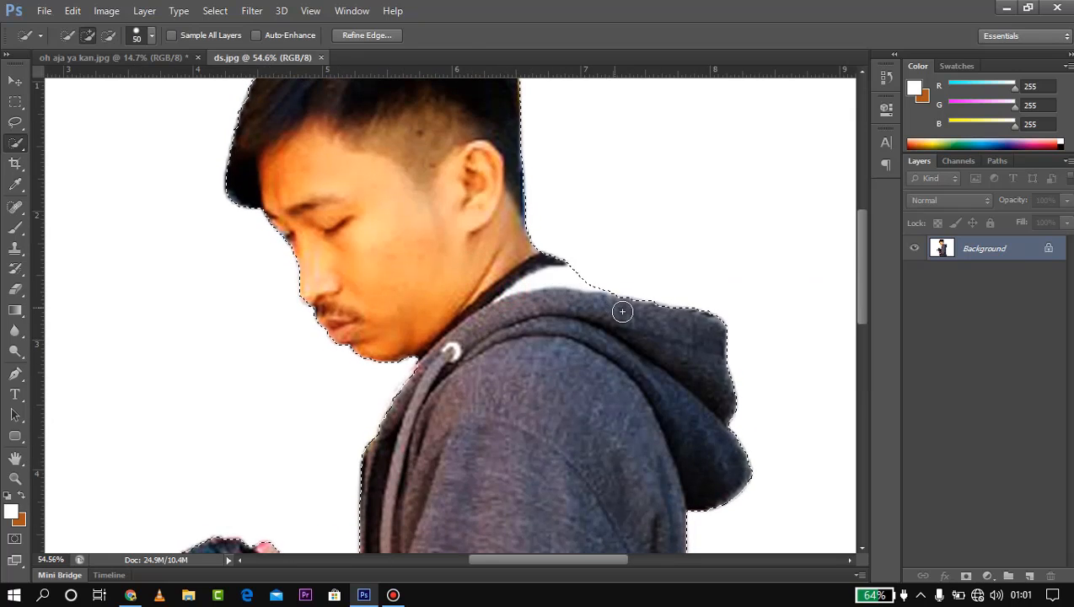
left_click(467, 272)
left_click_drag(504, 381, 506, 401)
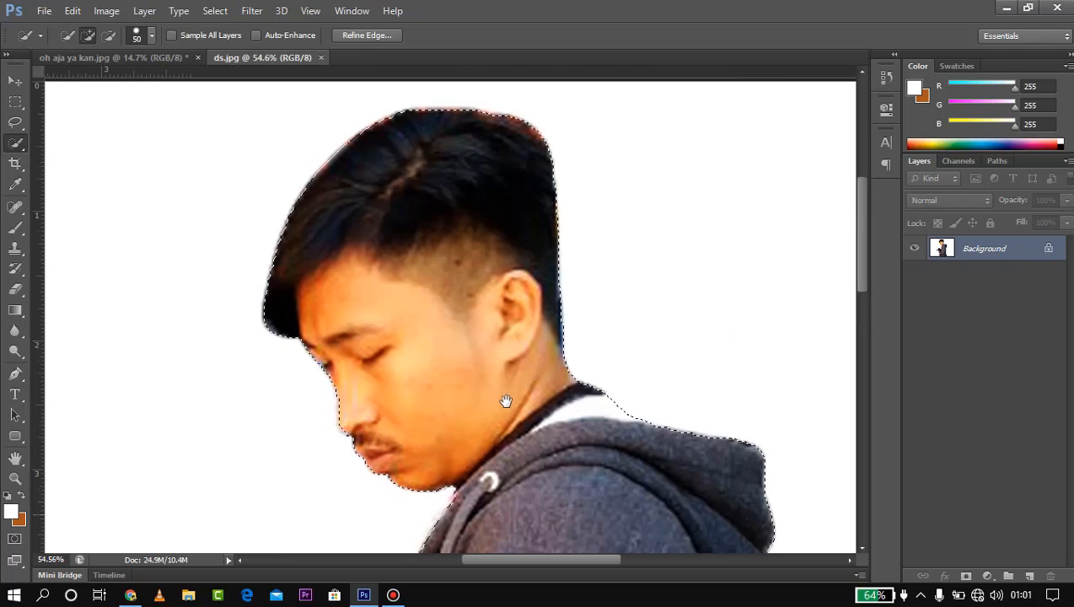
left_click_drag(443, 424, 420, 202)
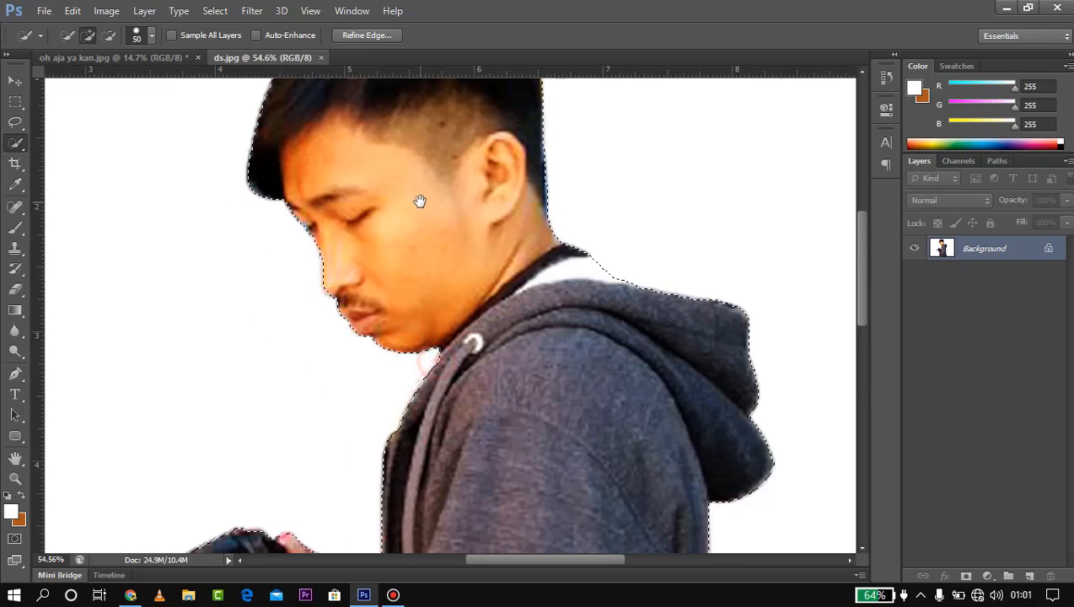
left_click_drag(503, 412, 474, 197)
left_click_drag(475, 345, 520, 406)
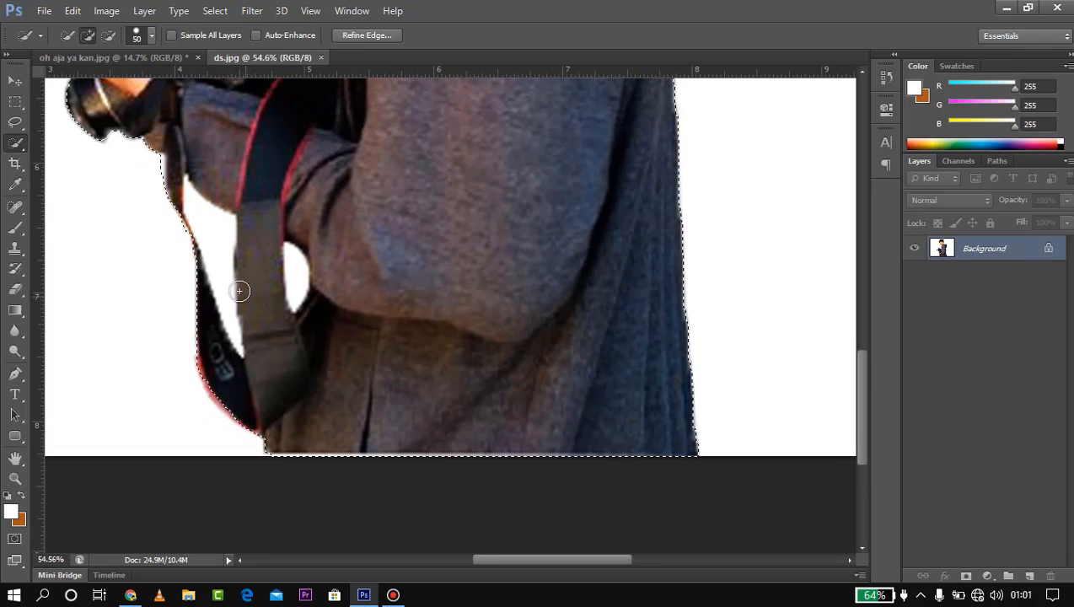
Subtract the upper part of the white gap between the camera straps with Quick Selection, reducing the brush size to 10
left_click(107, 36)
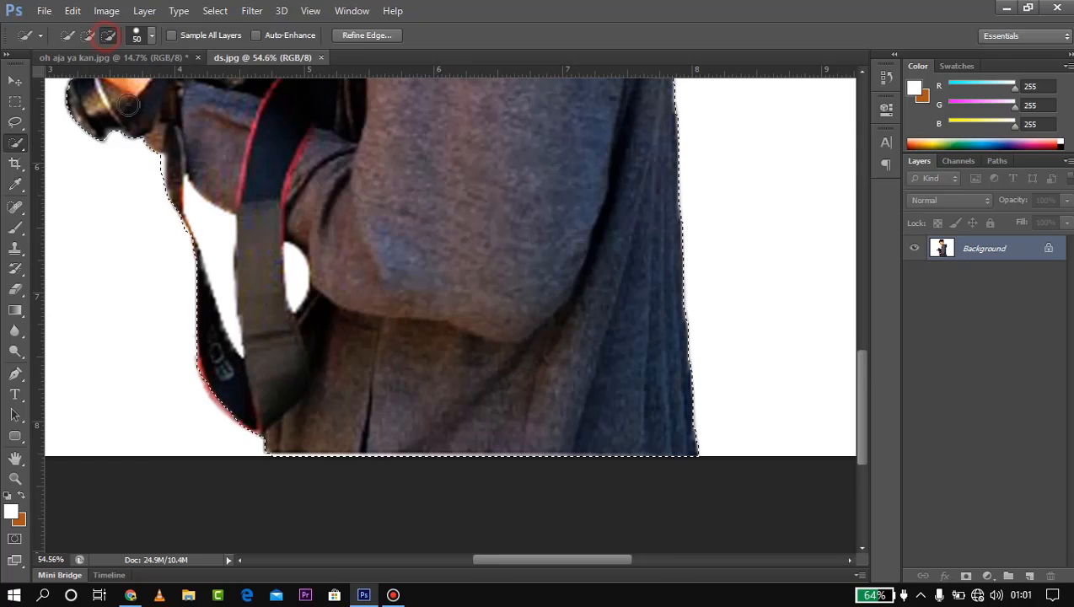
left_click_drag(199, 214, 222, 246)
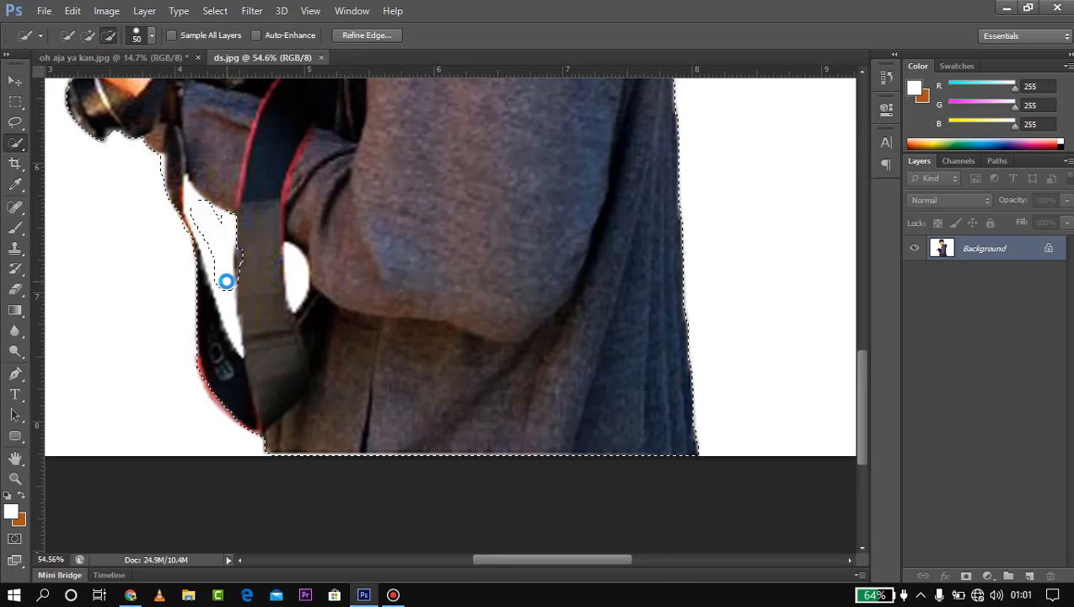
scroll(196, 228, "up", 2)
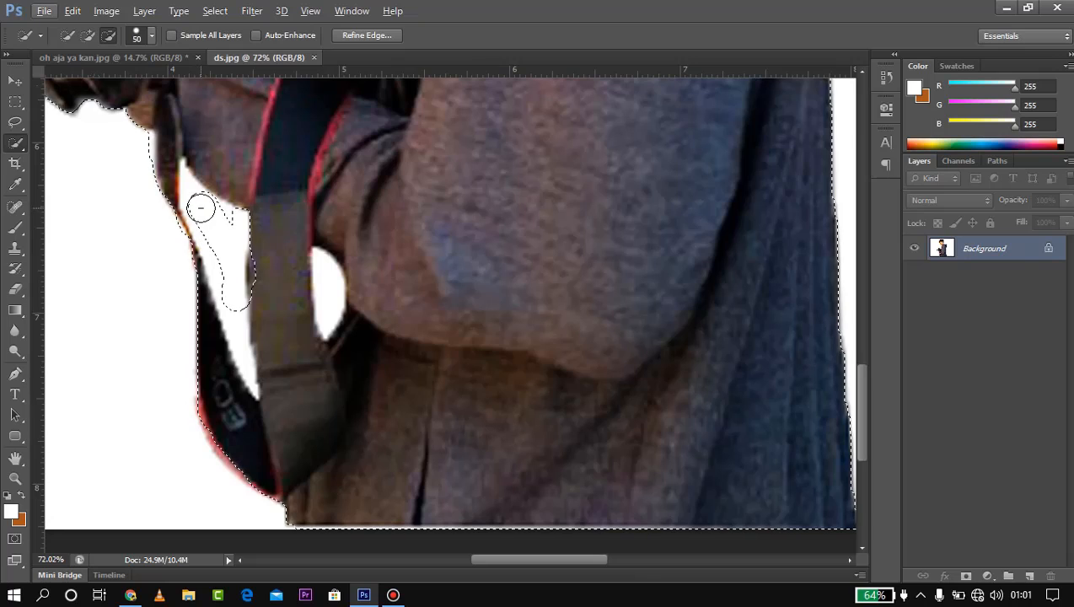
key("bracketleft")
key("bracketleft")
key("bracketleft")
mouse_move(229, 224)
left_mouse_down()
mouse_move(207, 202)
mouse_move(233, 218)
mouse_move(185, 181)
left_mouse_up()
key("bracketleft")
key("bracketleft")
key("bracketleft")
key("bracketleft")
key("bracketleft")
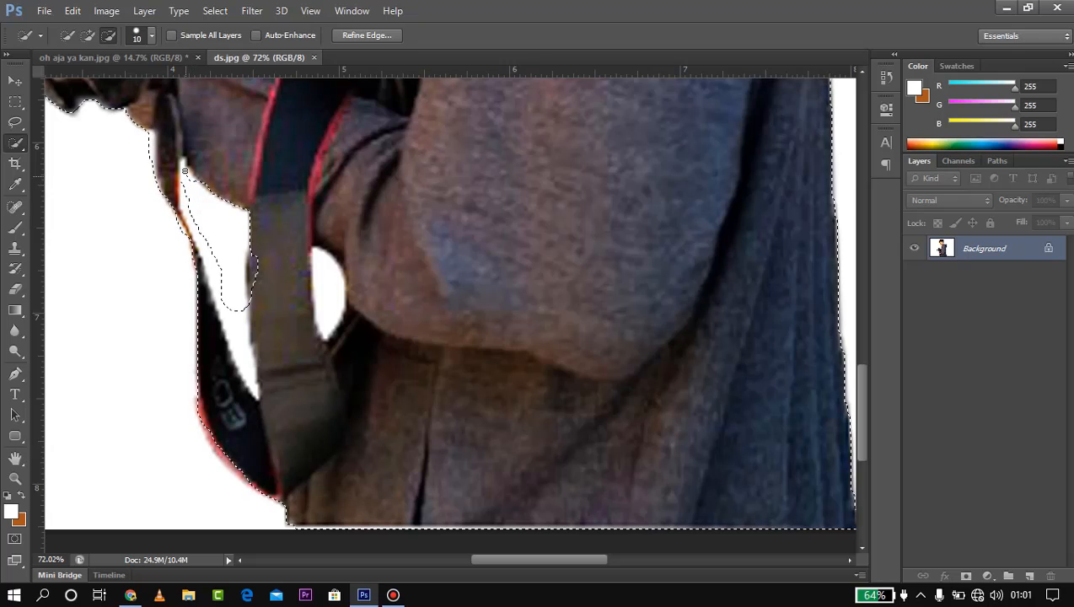
Subtract the rest of the white gap between the straps and the small oval gap beside the sleeve with the Lasso
left_click(15, 122)
left_click(98, 37)
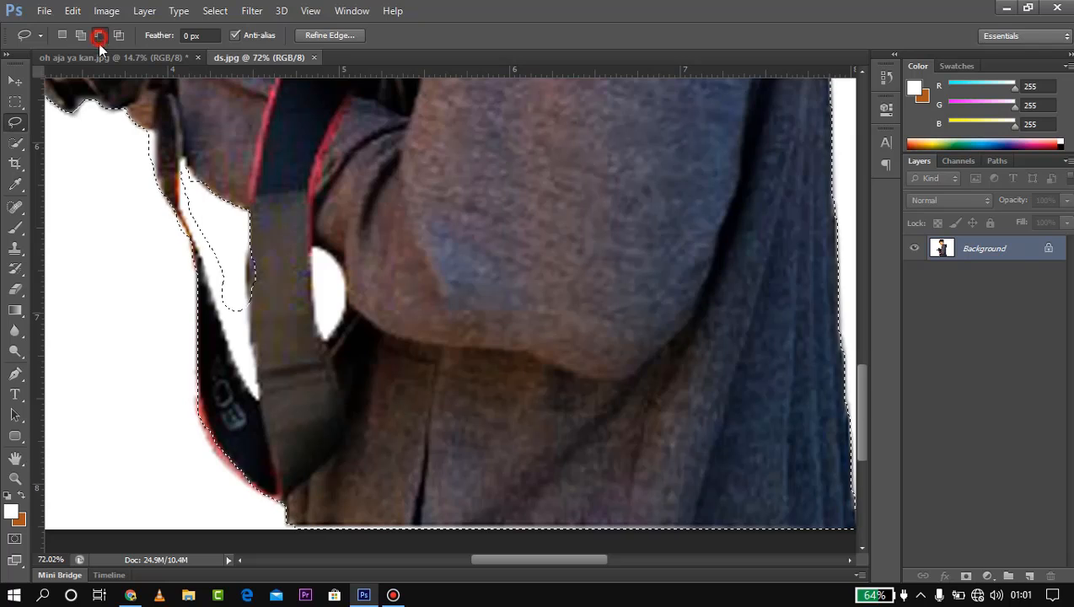
left_click_drag(182, 160, 190, 195)
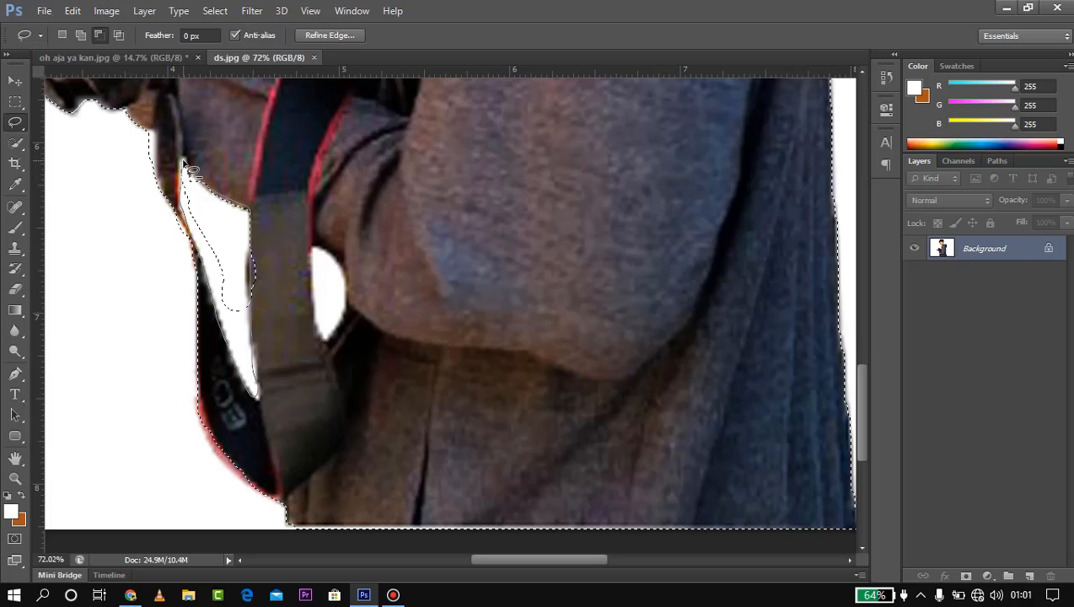
left_click_drag(181, 176, 183, 162)
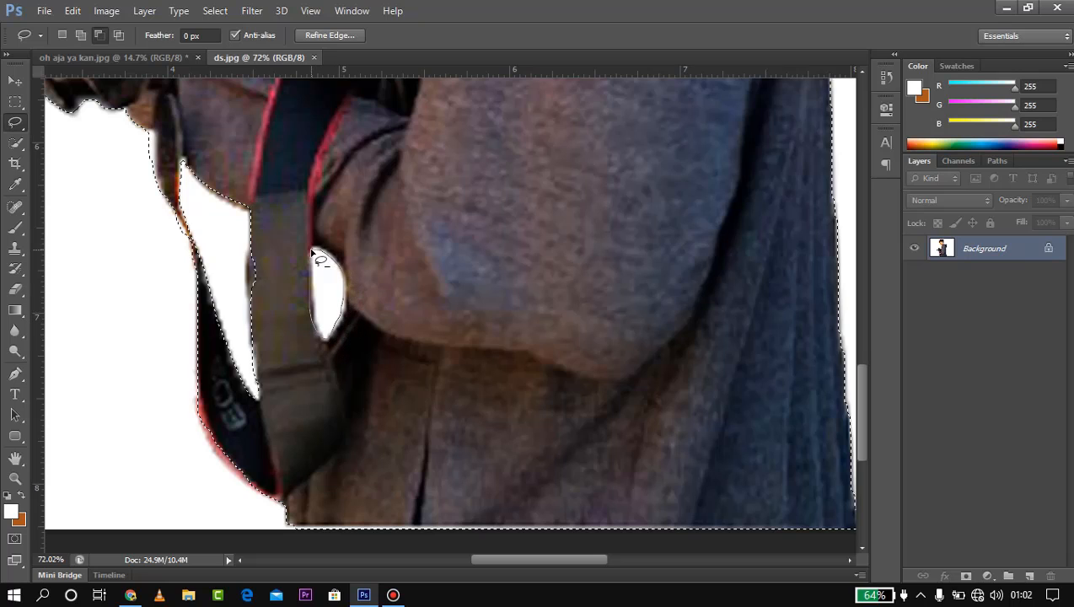
left_click_drag(311, 250, 312, 249)
Add the missing edge of the wide strap to the selection and trim the white sliver outside the thin strap with the Lasso
left_click(81, 35)
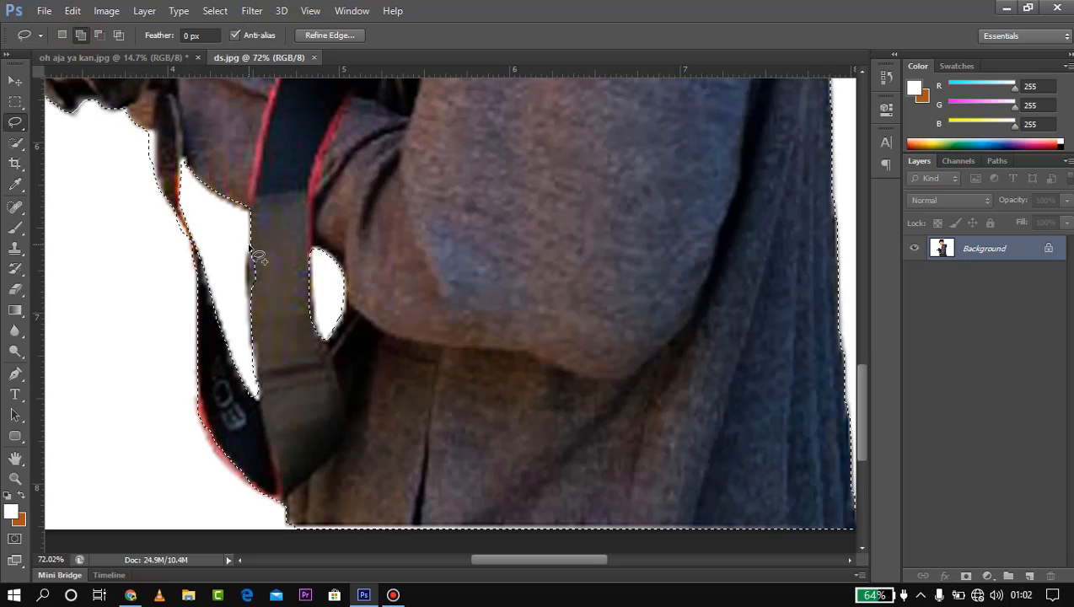
mouse_move(259, 258)
left_mouse_down()
mouse_move(252, 246)
mouse_move(256, 293)
mouse_move(271, 276)
mouse_move(255, 257)
left_mouse_up()
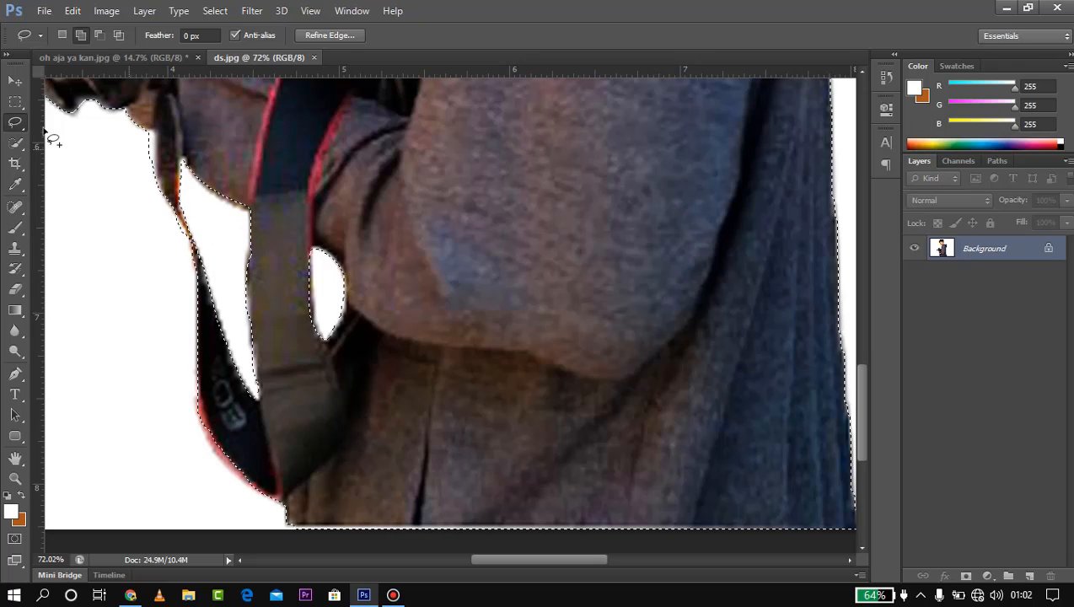
left_click(101, 36)
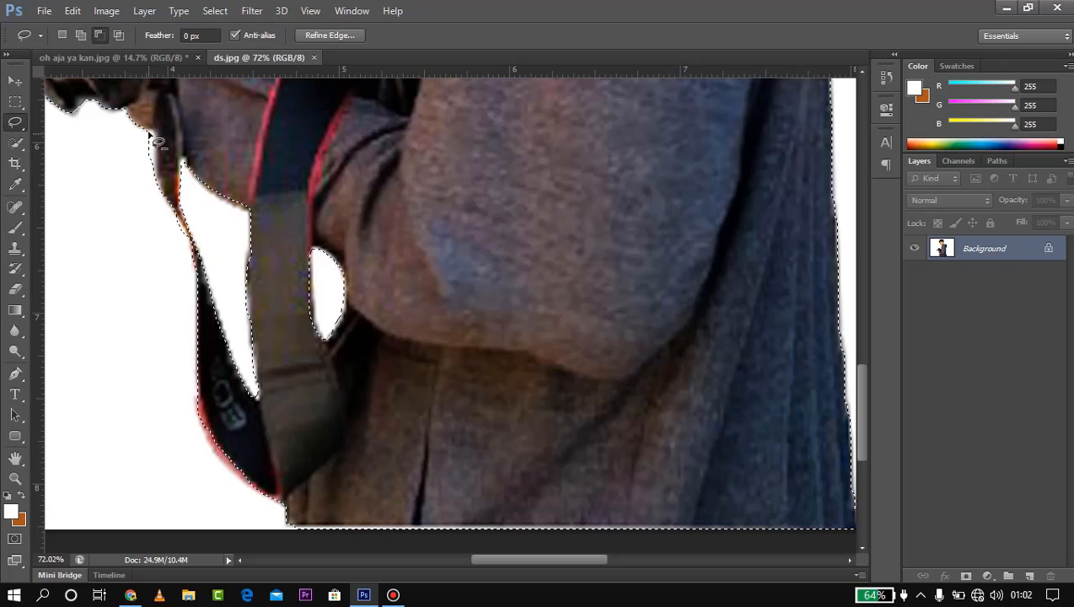
left_click(146, 134)
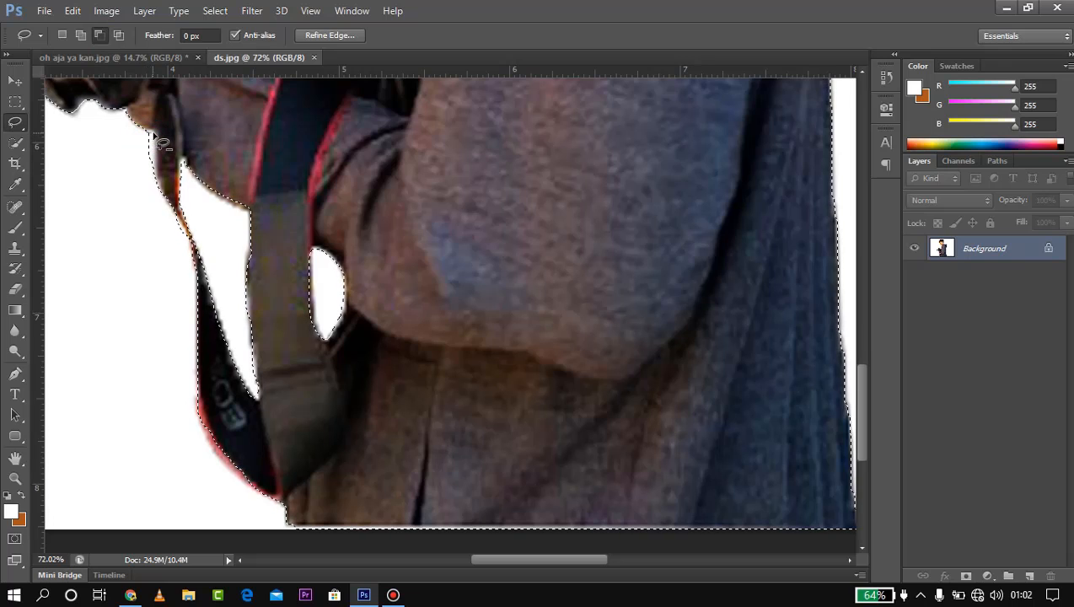
left_click_drag(148, 208, 127, 208)
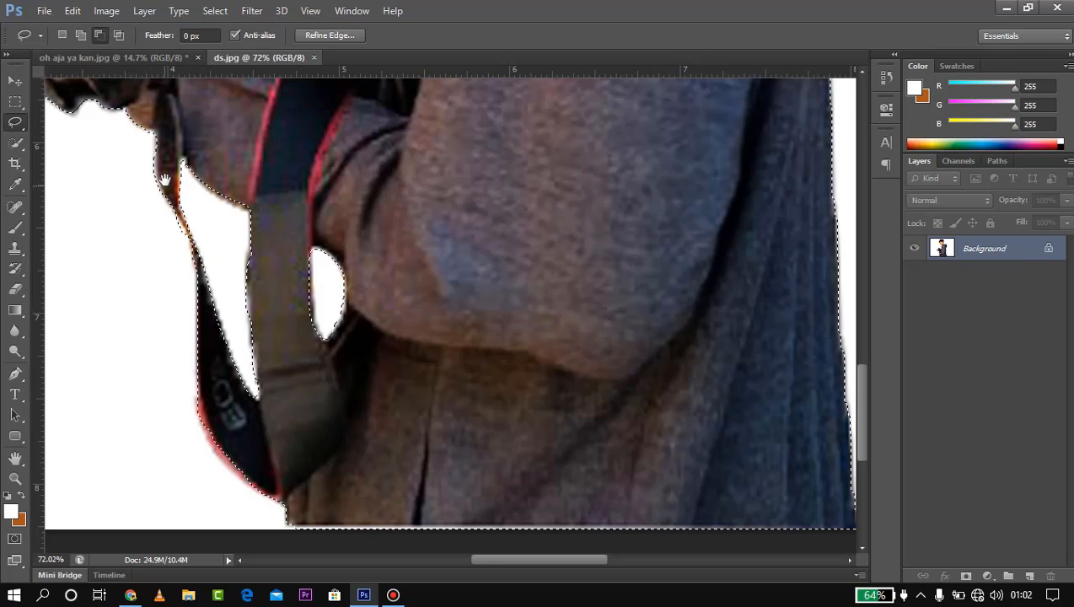
Examine the selection outline around the whole figure, from the camera and head down to the jacket hem
left_click_drag(164, 177, 251, 442)
left_click_drag(474, 229, 227, 455)
left_click_drag(427, 247, 551, 381)
left_click_drag(398, 333, 267, 313)
left_click_drag(335, 432, 329, 169)
left_click_drag(326, 362, 335, 84)
left_click_drag(305, 428, 427, 218)
left_click_drag(468, 323, 554, 334)
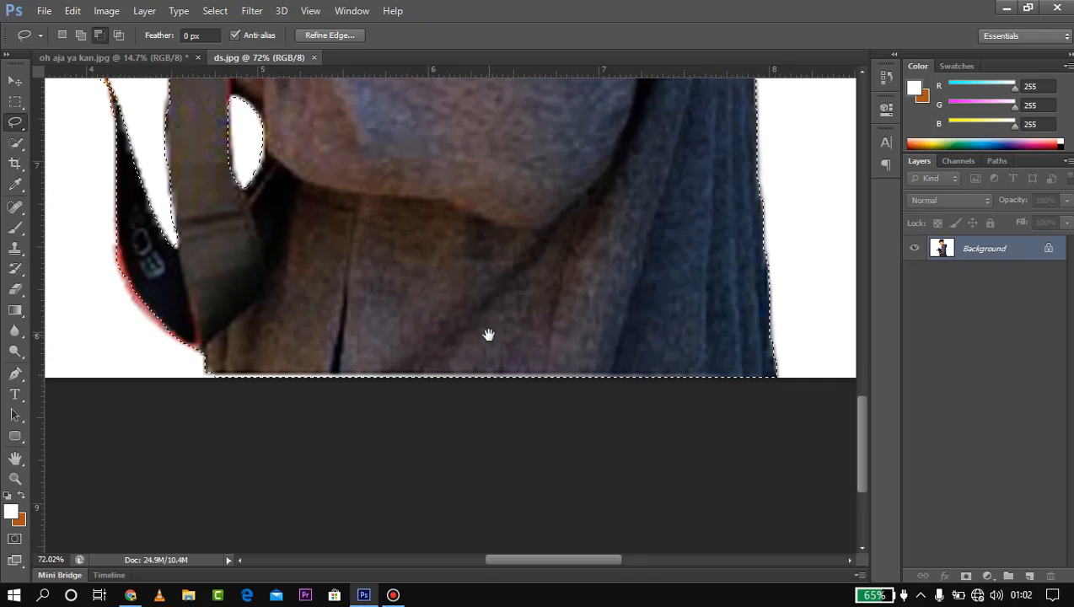
scroll(314, 258, "down", 3)
scroll(310, 258, "down", 5)
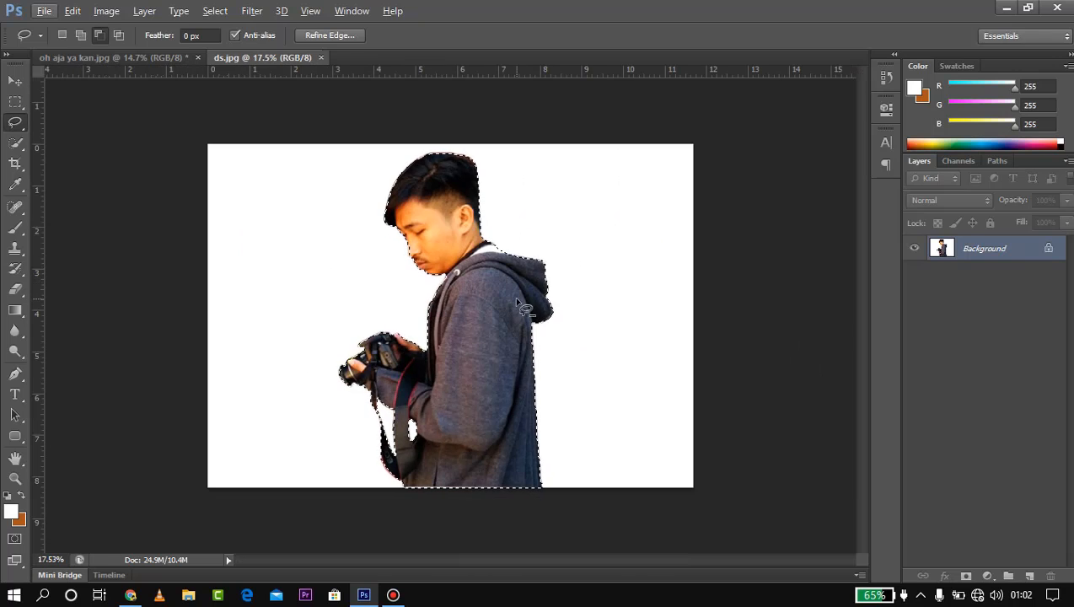
Open Refine Edge for the selection and brush over the edges along the face and the back of the neck
left_click(233, 14)
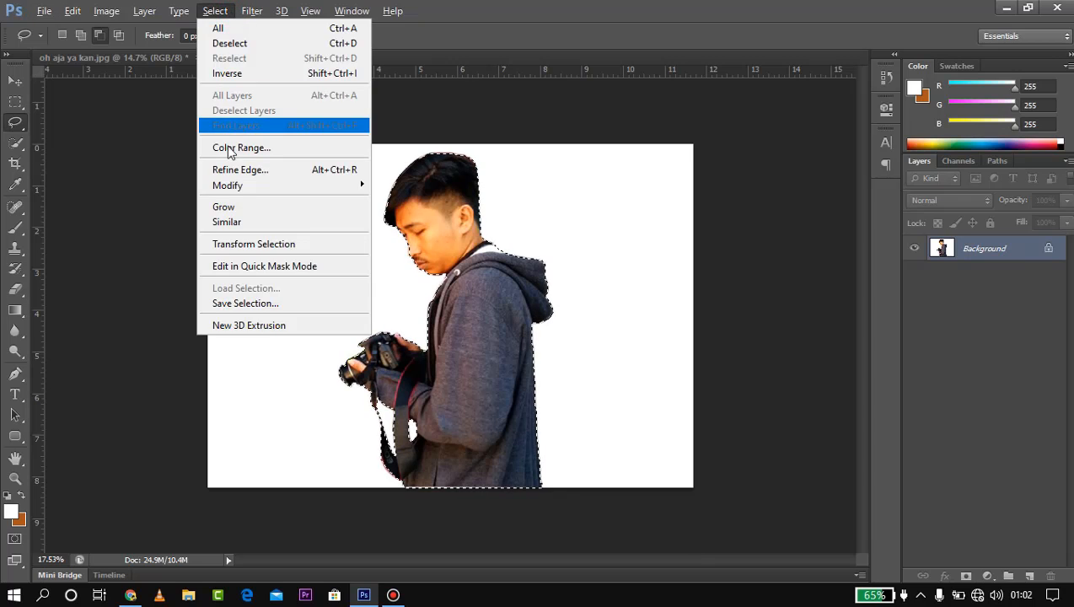
left_click(241, 171)
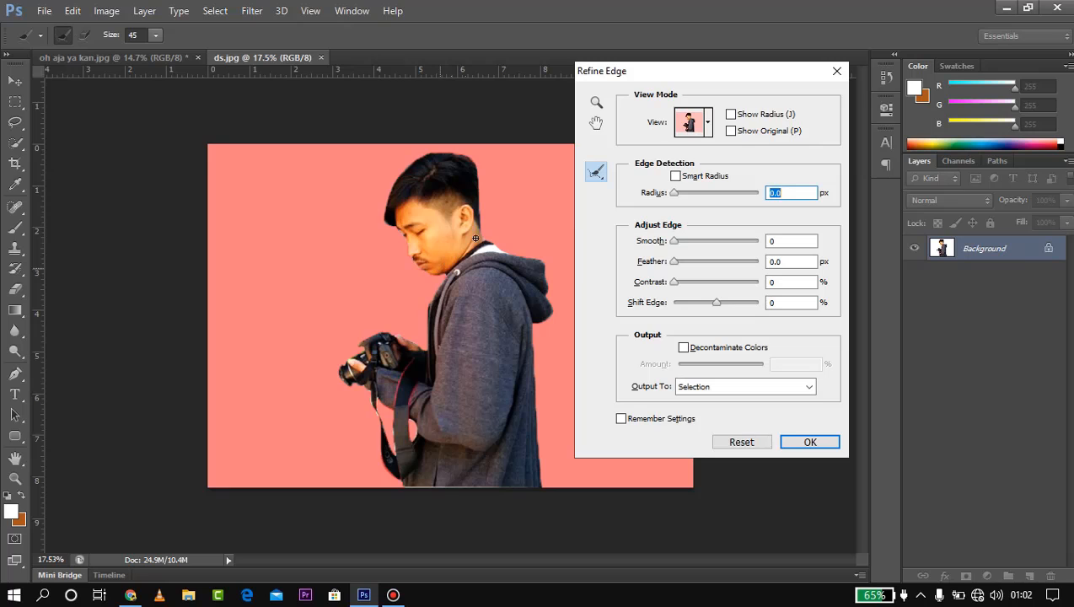
left_click_drag(666, 77, 790, 67)
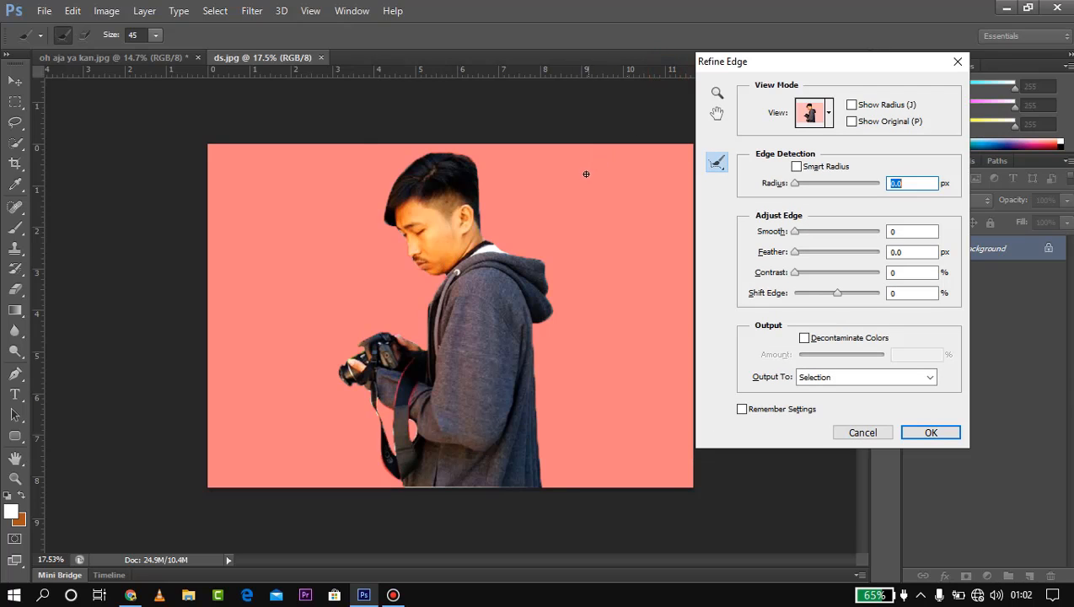
key("ctrl+plus")
key("ctrl+plus")
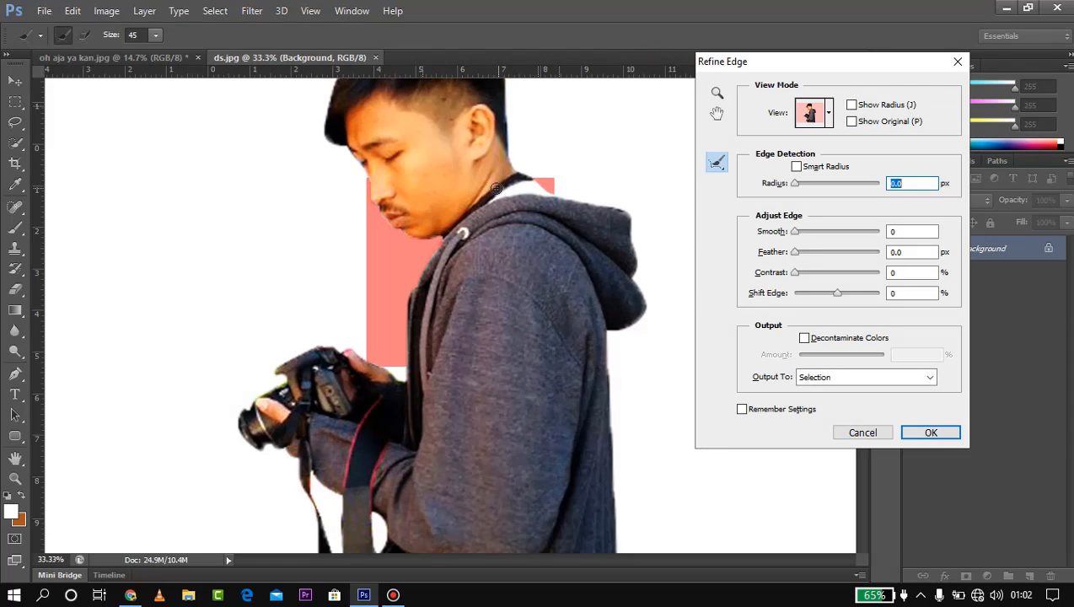
left_click_drag(355, 155, 373, 183)
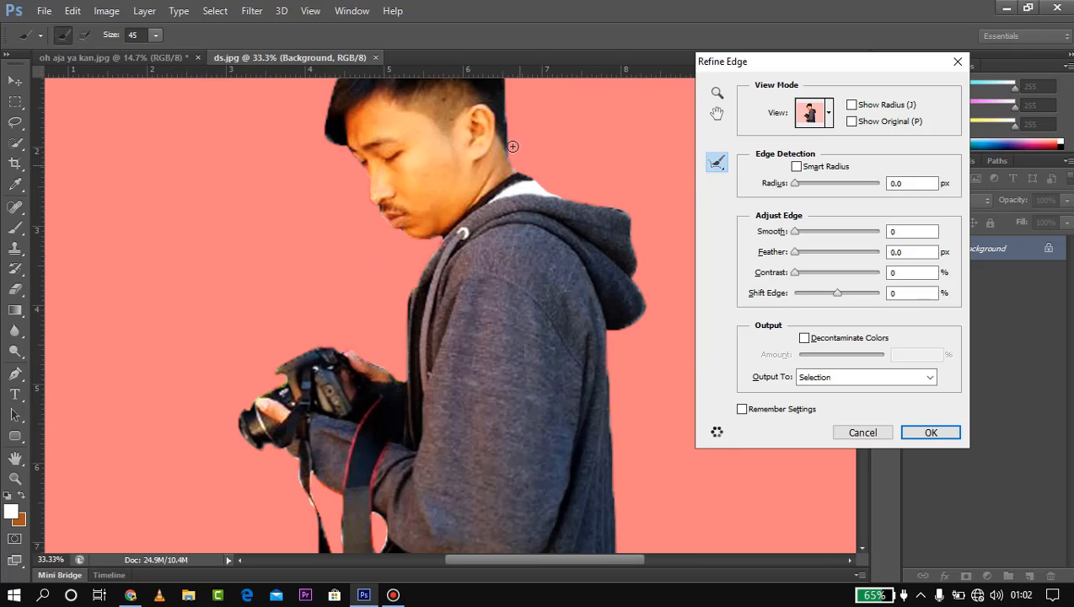
left_click_drag(509, 142, 514, 170)
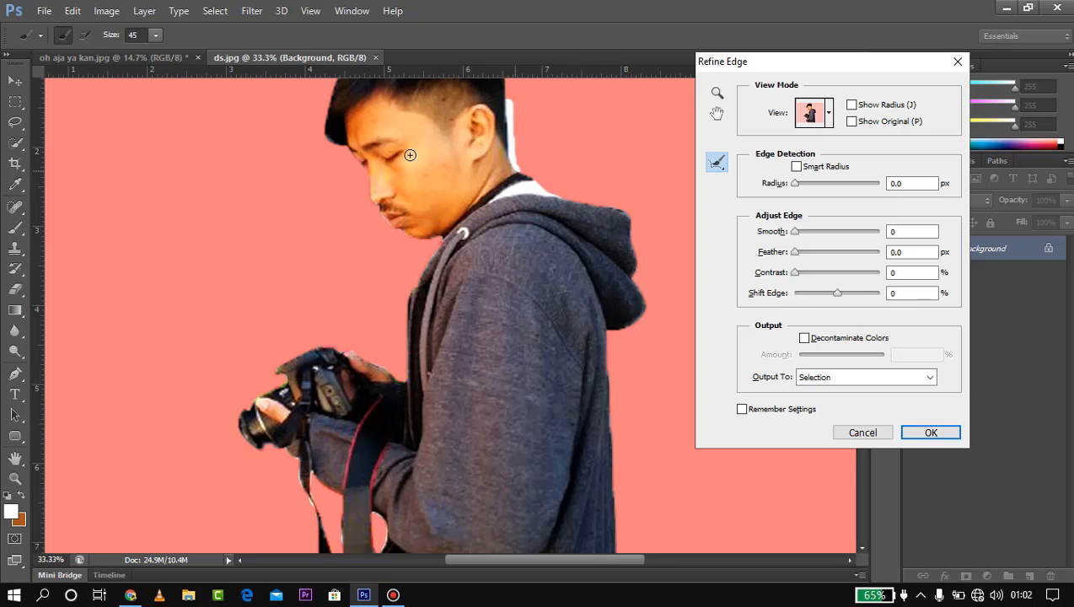
Brush the Refine Radius tool along the camera strap edges and around the oval gap beside the sleeve
left_click_drag(417, 172, 412, 205)
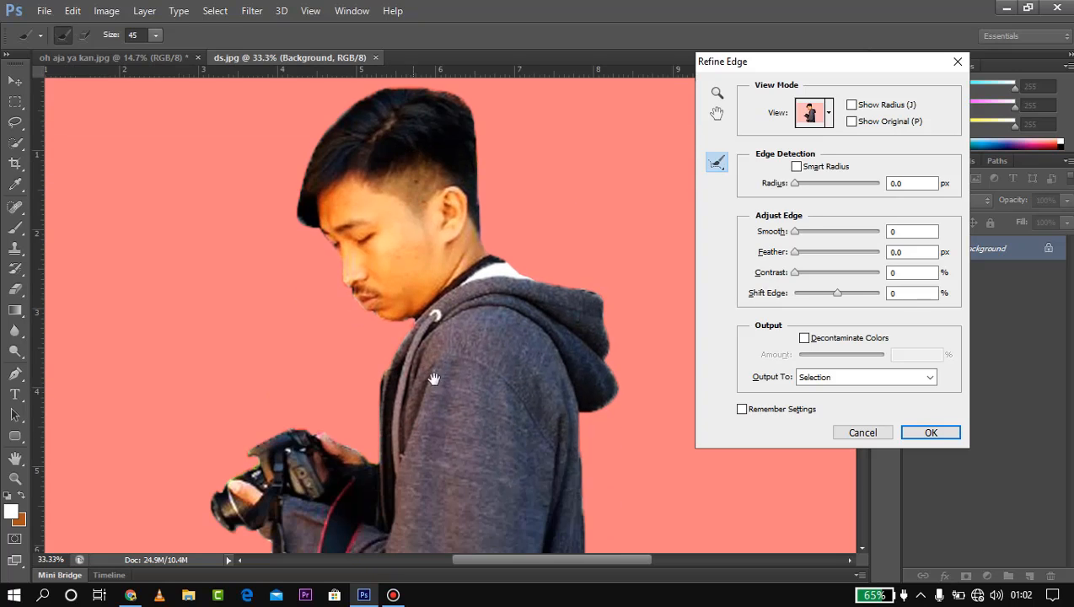
left_click_drag(433, 379, 452, 332)
left_click_drag(448, 387, 496, 250)
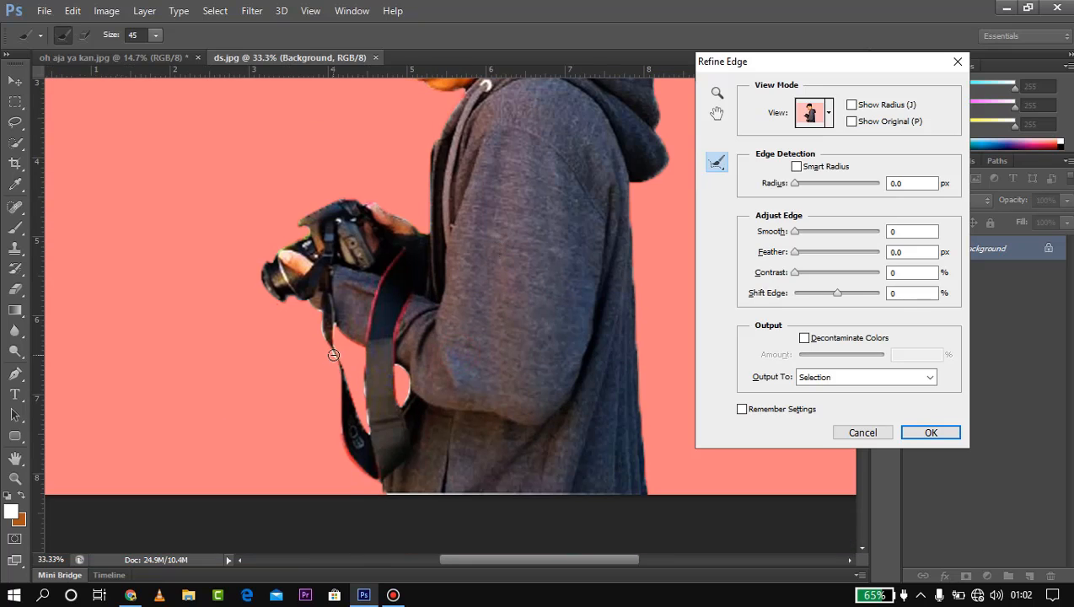
scroll(334, 355, "up", 3)
mouse_move(305, 278)
left_mouse_down()
mouse_move(308, 368)
mouse_move(324, 348)
mouse_move(354, 379)
mouse_move(352, 264)
left_mouse_up()
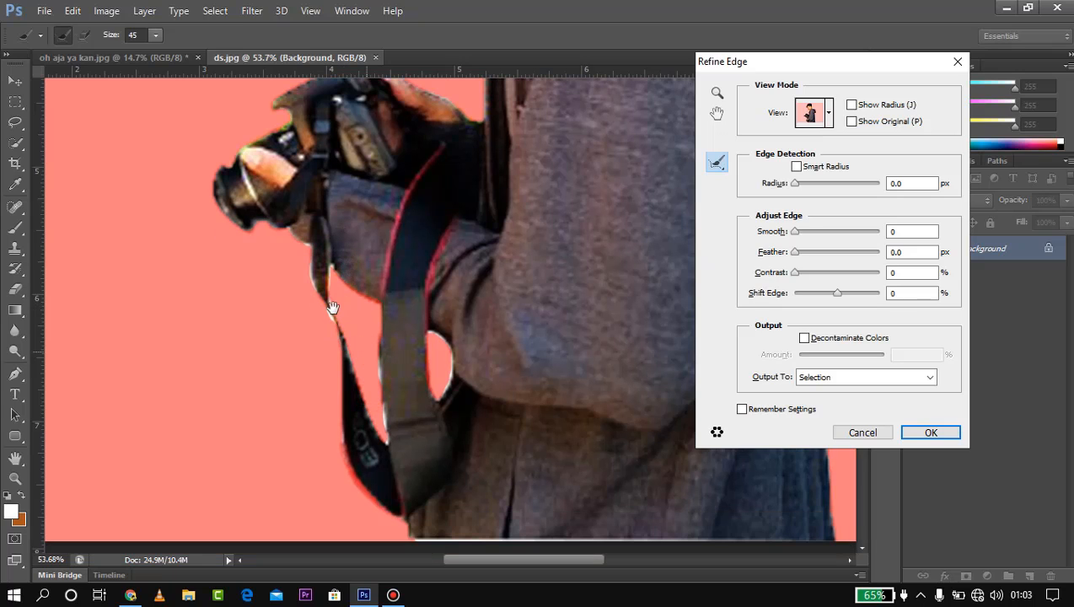
scroll(385, 352, "down", 5)
scroll(373, 228, "up", 4)
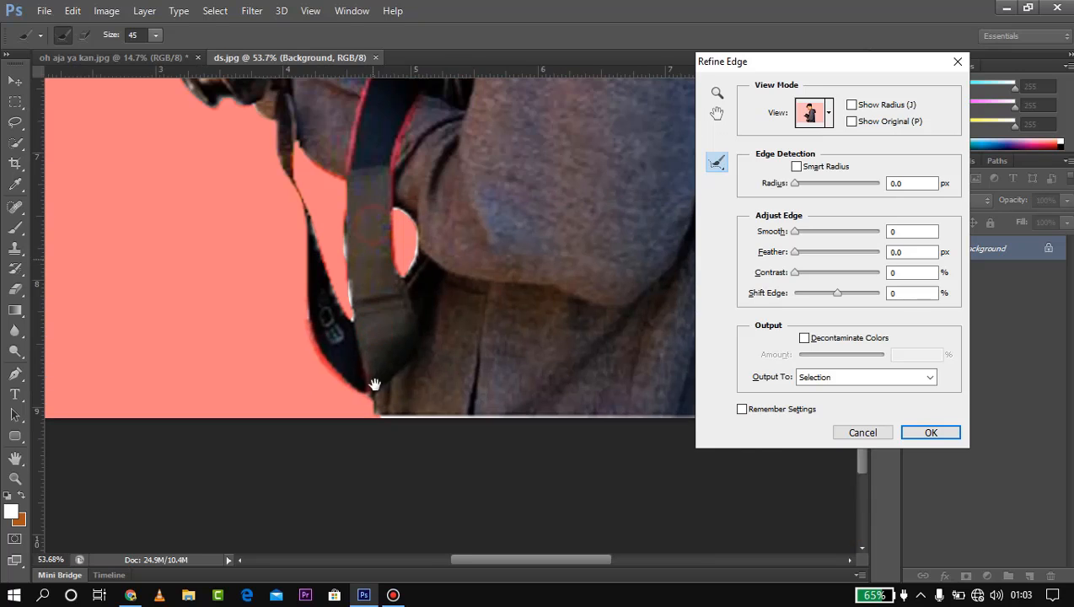
left_click_drag(353, 361, 355, 400)
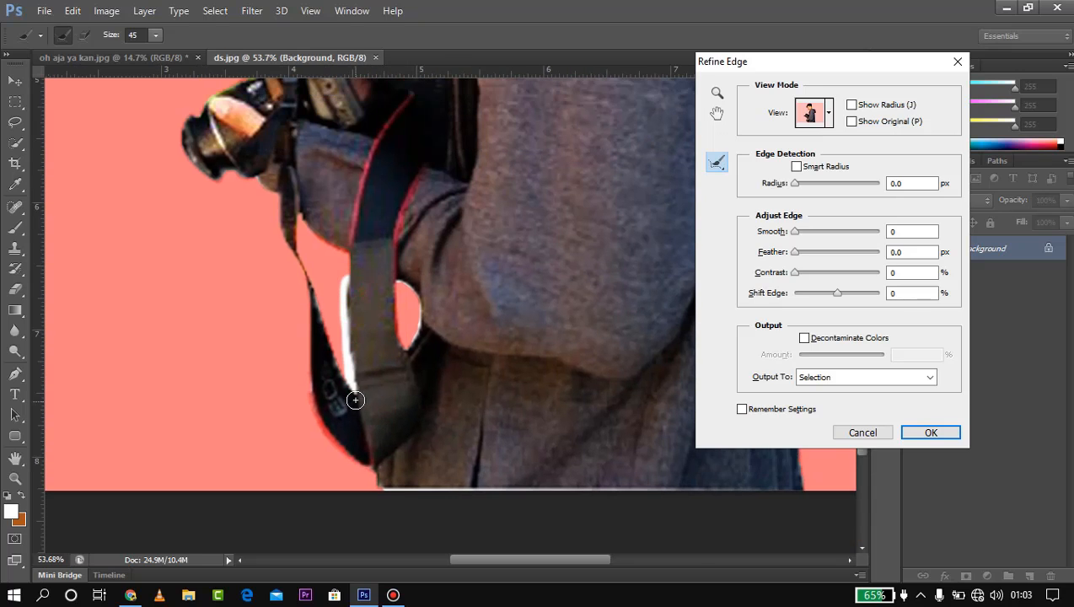
left_click_drag(417, 330, 391, 368)
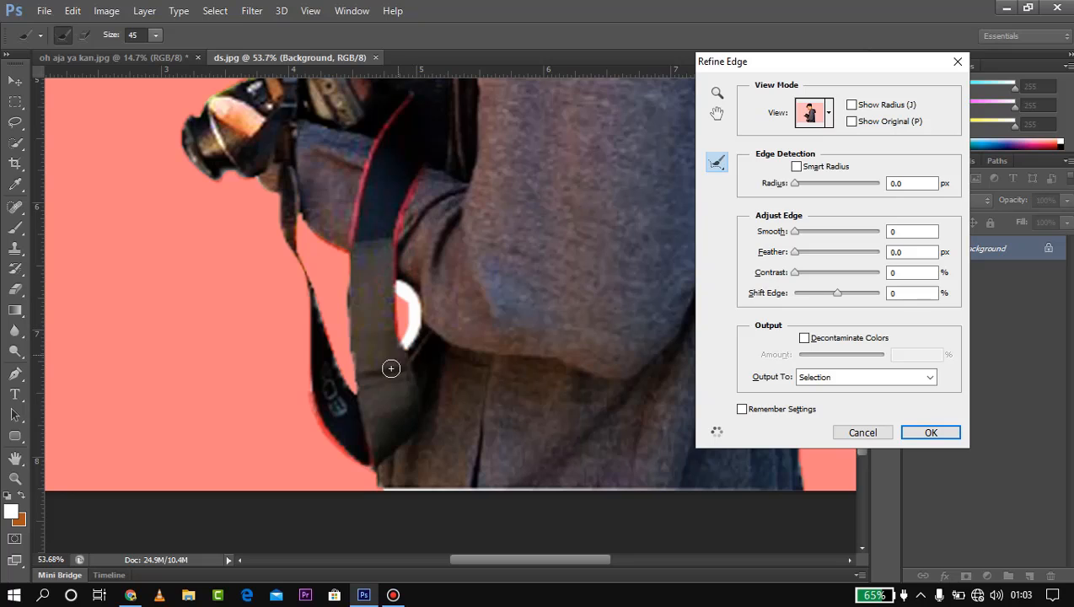
Brush the Refine Radius tool around the gap between strap and sleeve and along the fingers holding the camera
left_click_drag(412, 406, 305, 417)
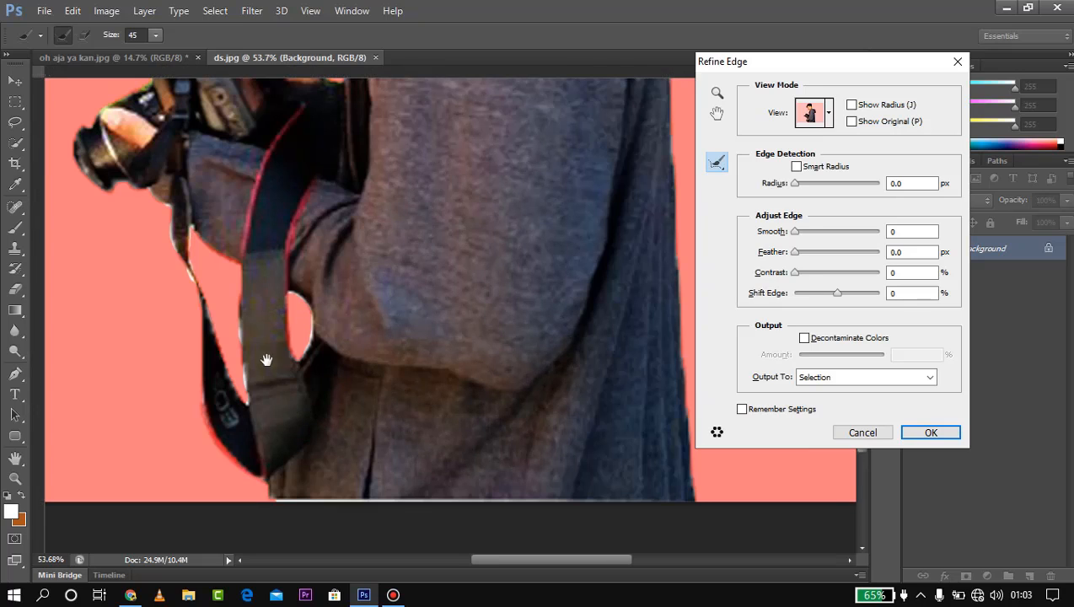
left_click_drag(266, 360, 216, 366)
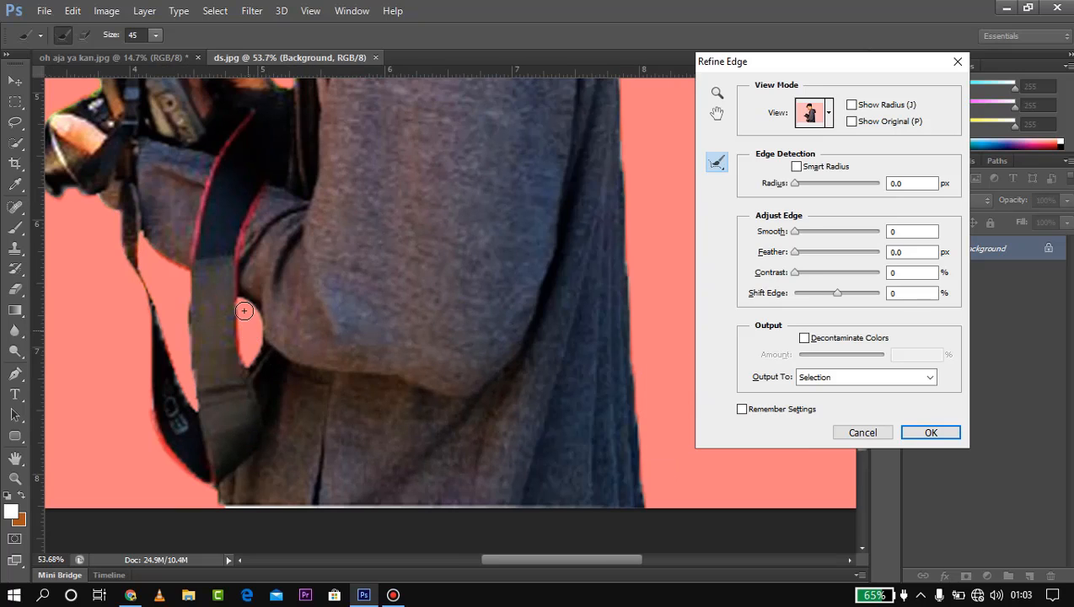
left_click_drag(235, 260, 360, 376)
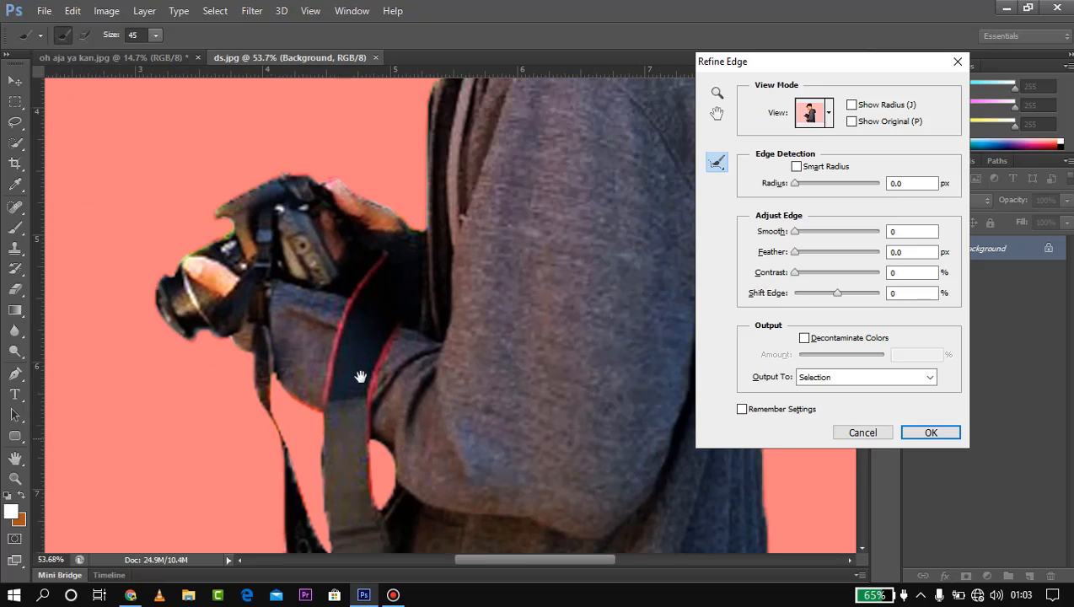
left_click_drag(351, 178, 346, 181)
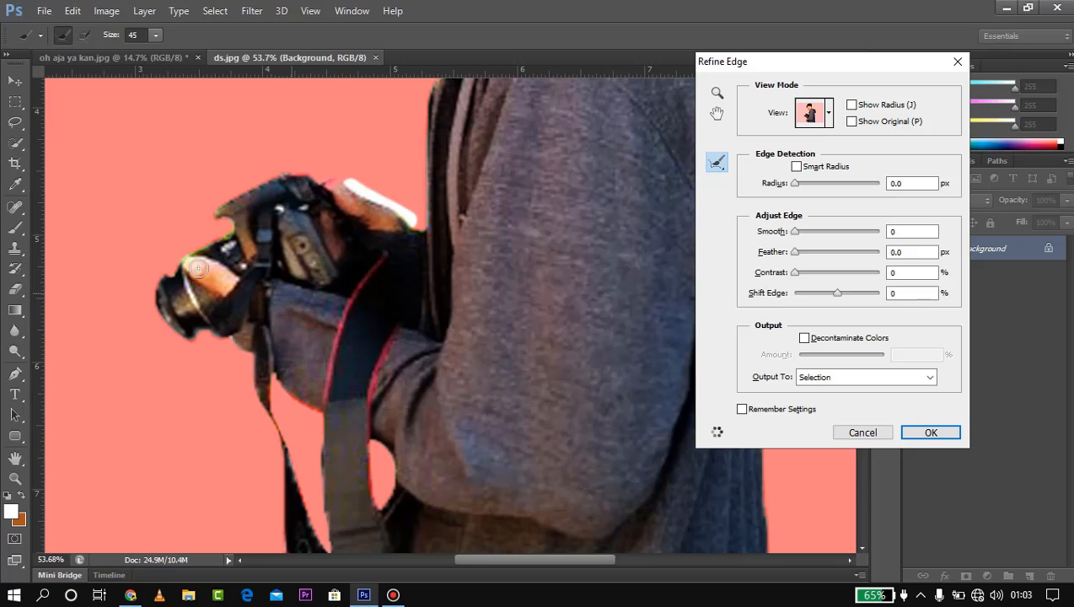
Enable Decontaminate Colors and output the refined selection as a new layer with a layer mask
scroll(259, 262, "down", 4)
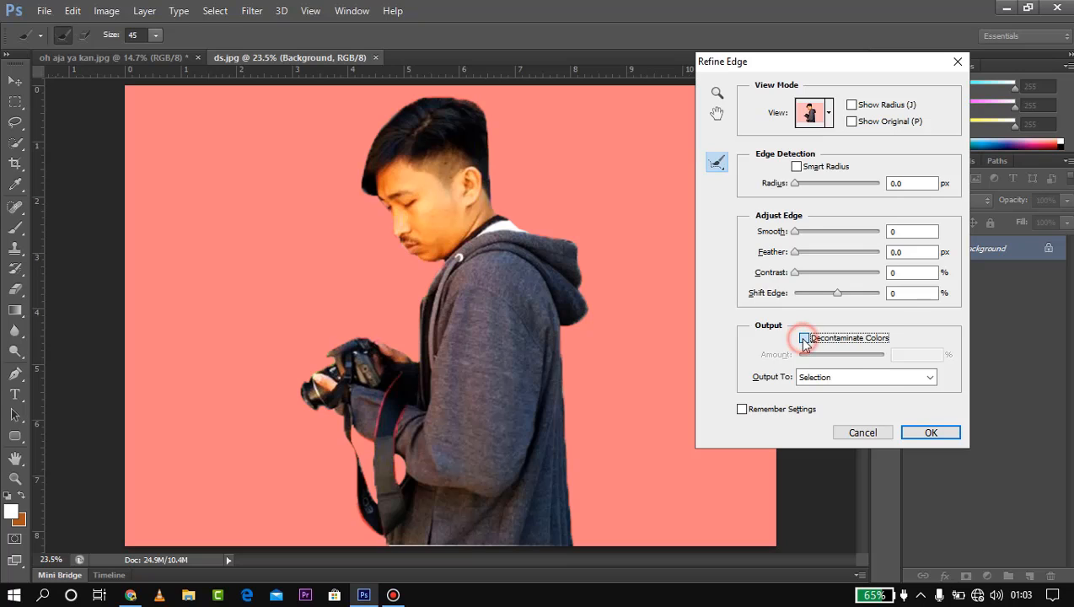
left_click(804, 339)
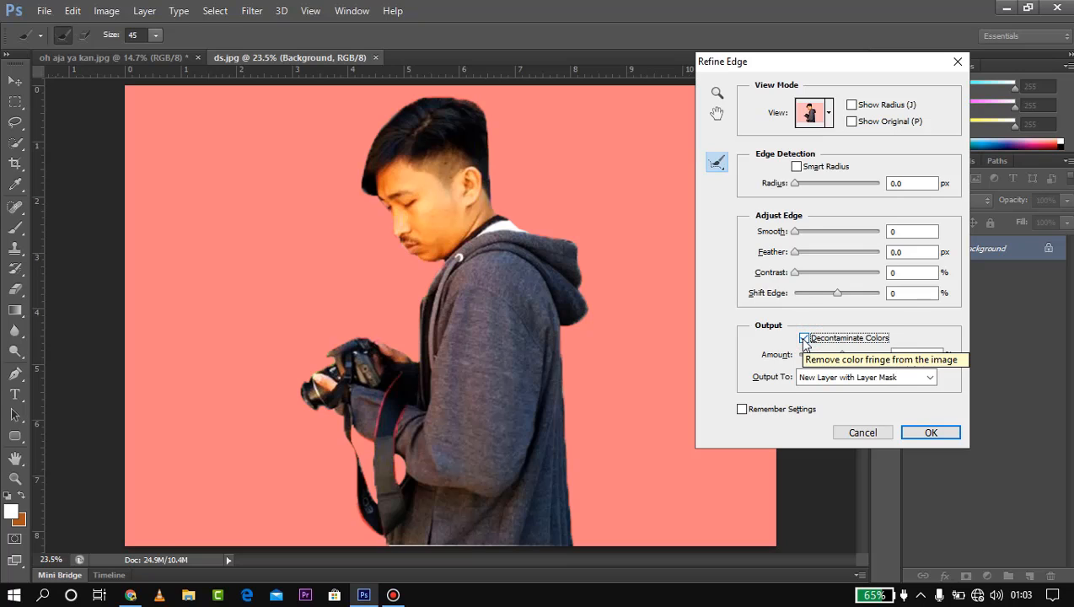
left_click(930, 432)
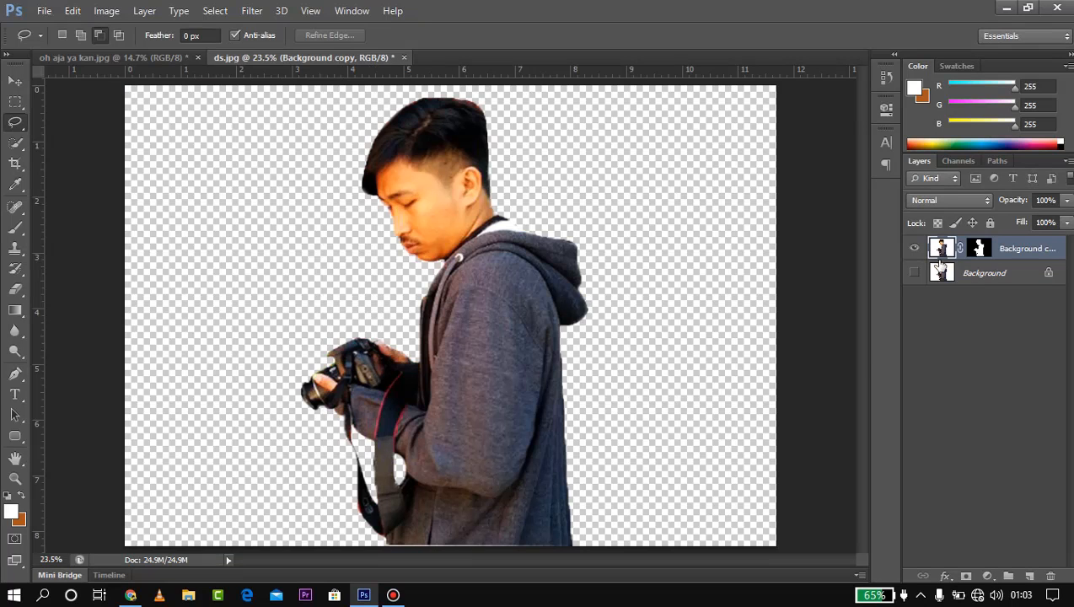
Add a white Solid Color fill layer and place it directly beneath the cutout layer
left_click(951, 243)
left_click(984, 577)
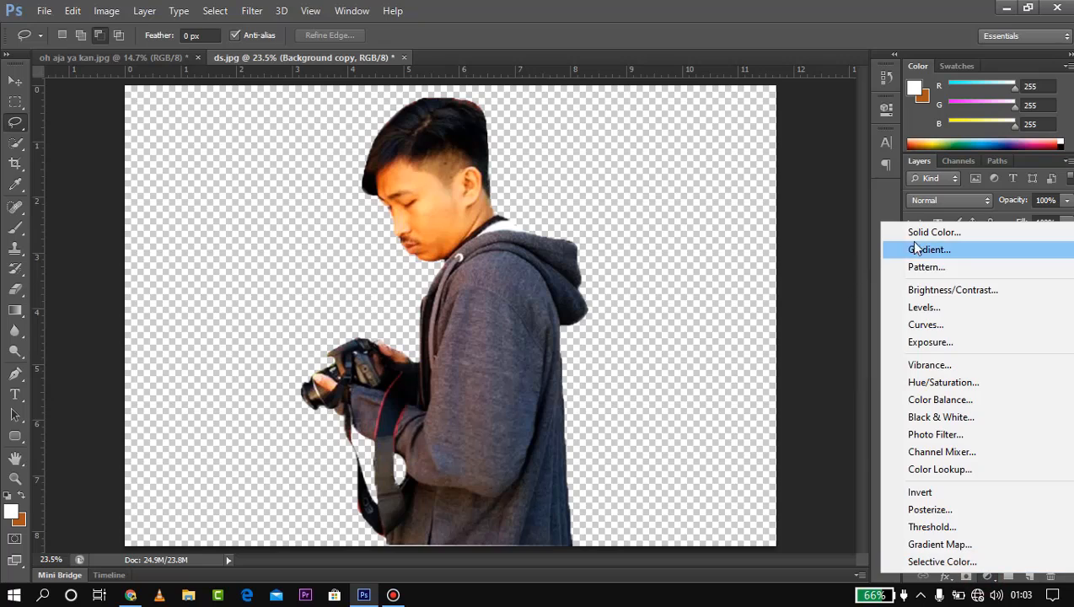
left_click(897, 222)
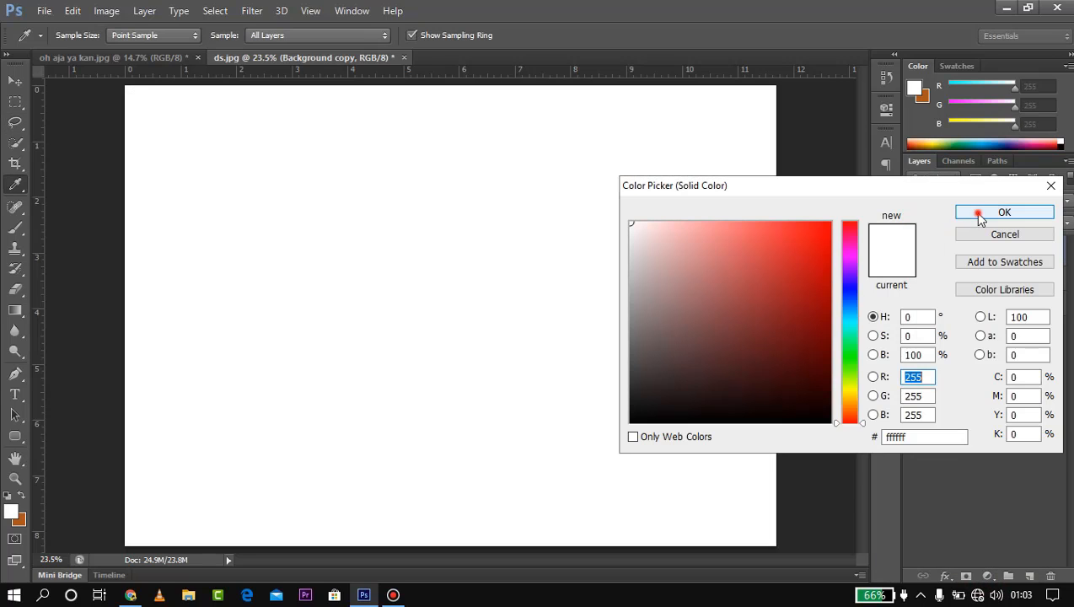
left_click(975, 213)
left_click_drag(1016, 253, 938, 287)
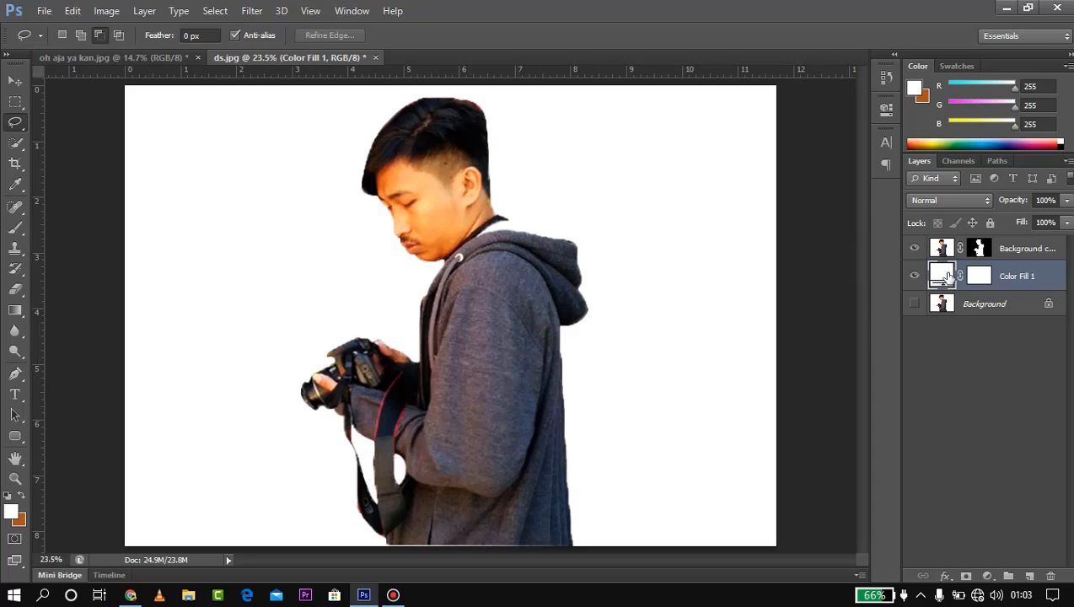
Preview a purple fill color behind the cutout and return the color fill layer to white
double_click(944, 274)
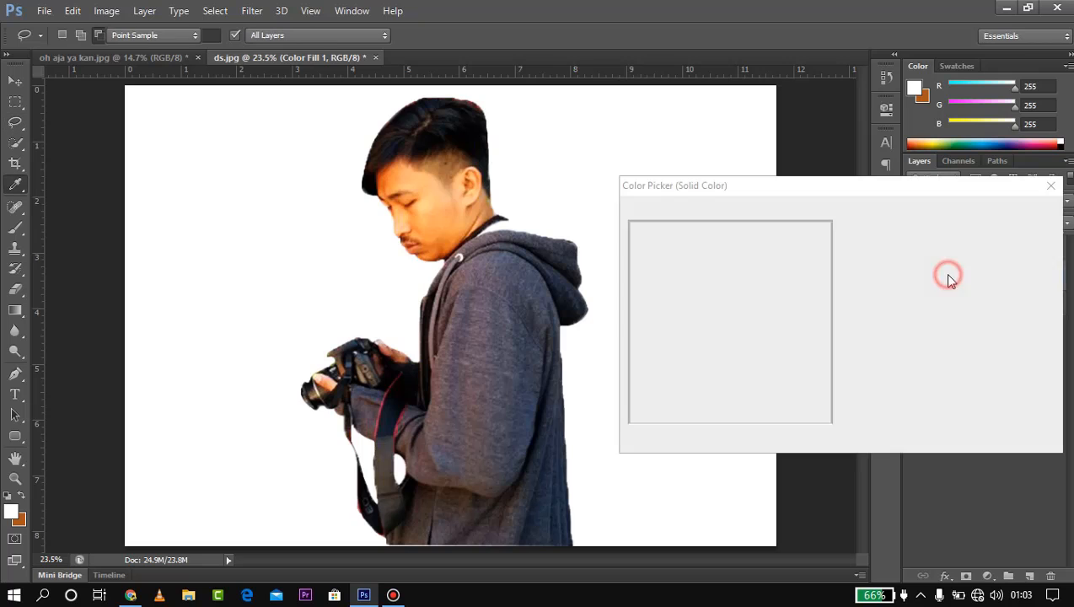
left_click(759, 307)
left_click(802, 230)
left_click_drag(797, 246, 724, 333)
left_click(843, 257)
left_click_drag(778, 263, 552, 204)
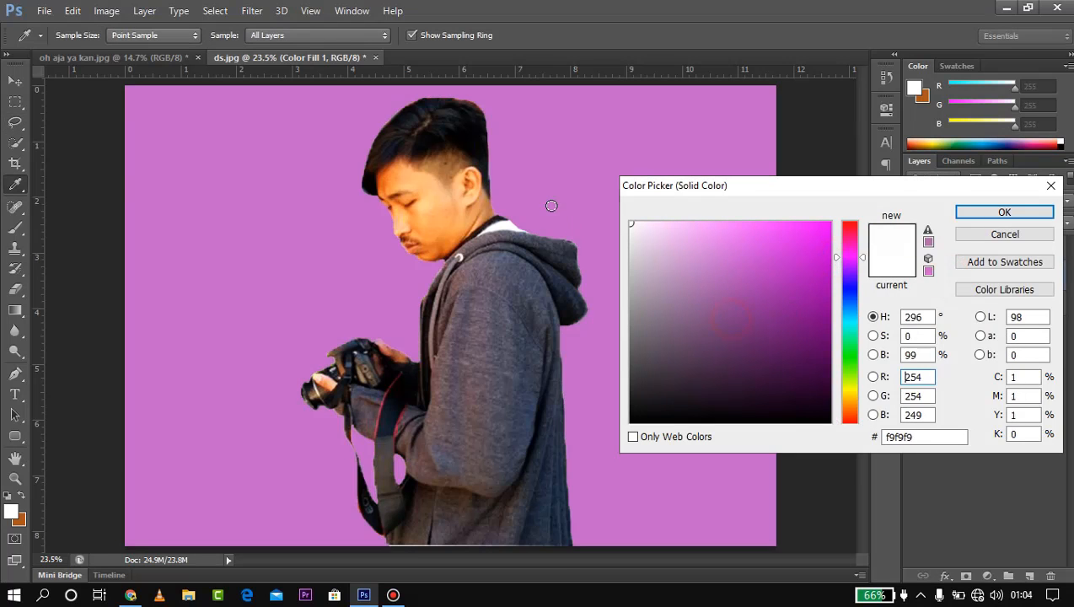
left_click(1008, 214)
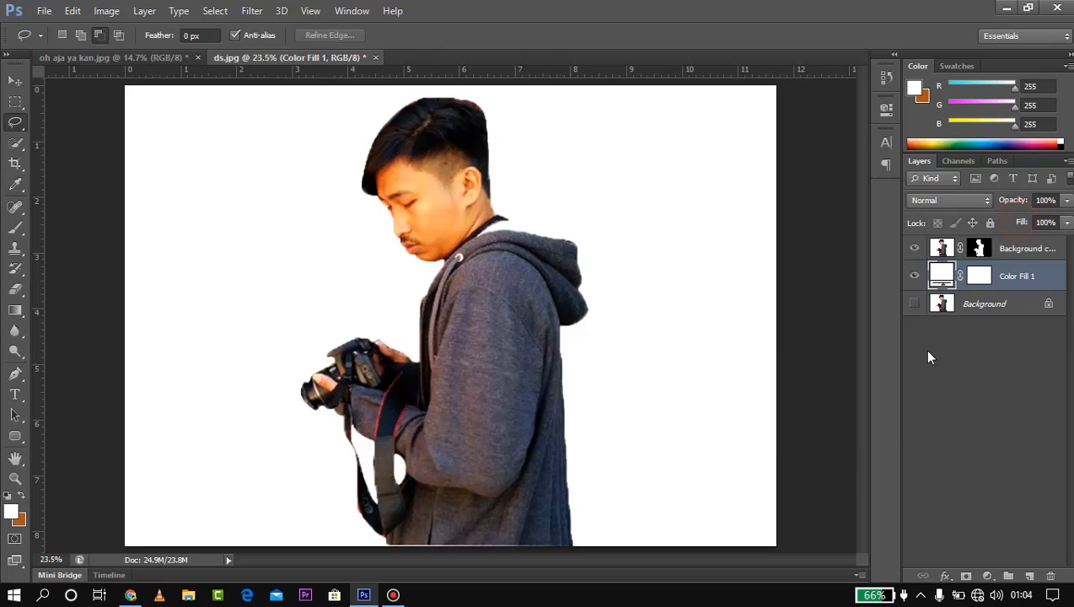
Add a Black & White adjustment layer above the cutout with default settings and clip it to the cutout
left_click(942, 250)
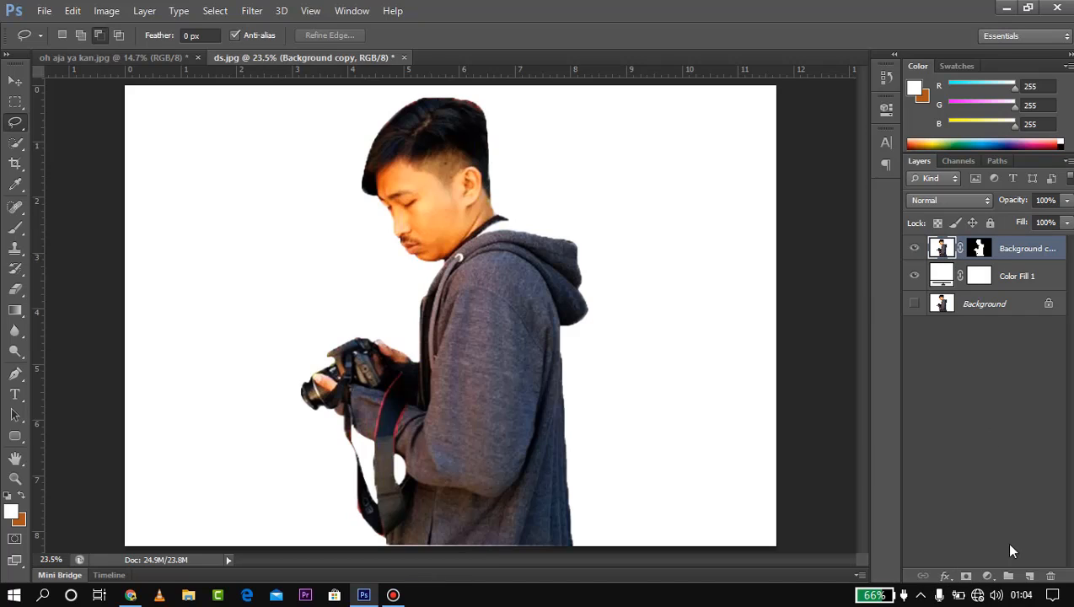
left_click(985, 577)
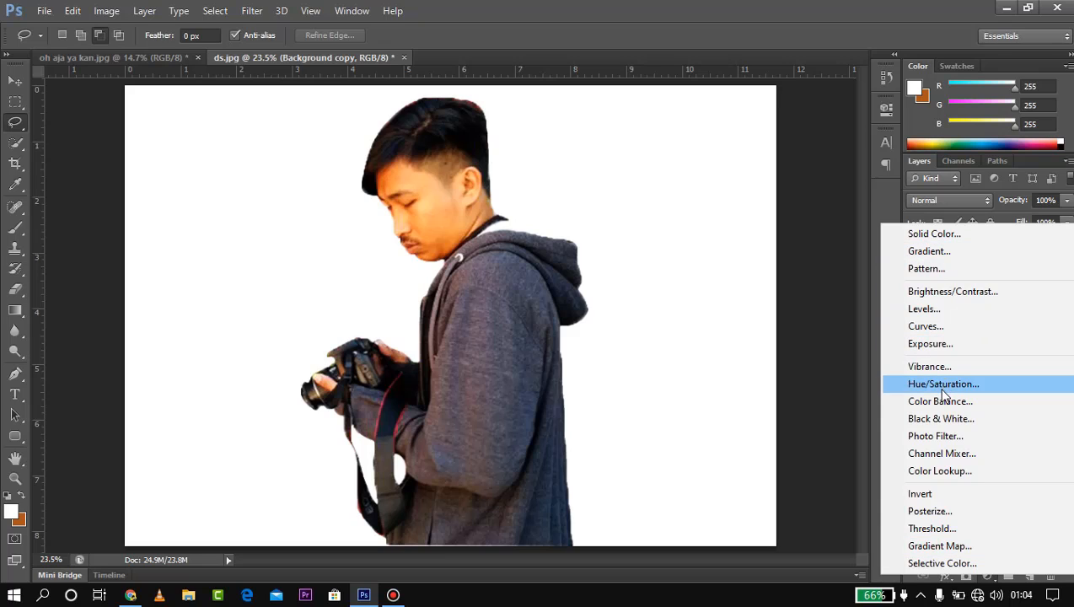
left_click(937, 418)
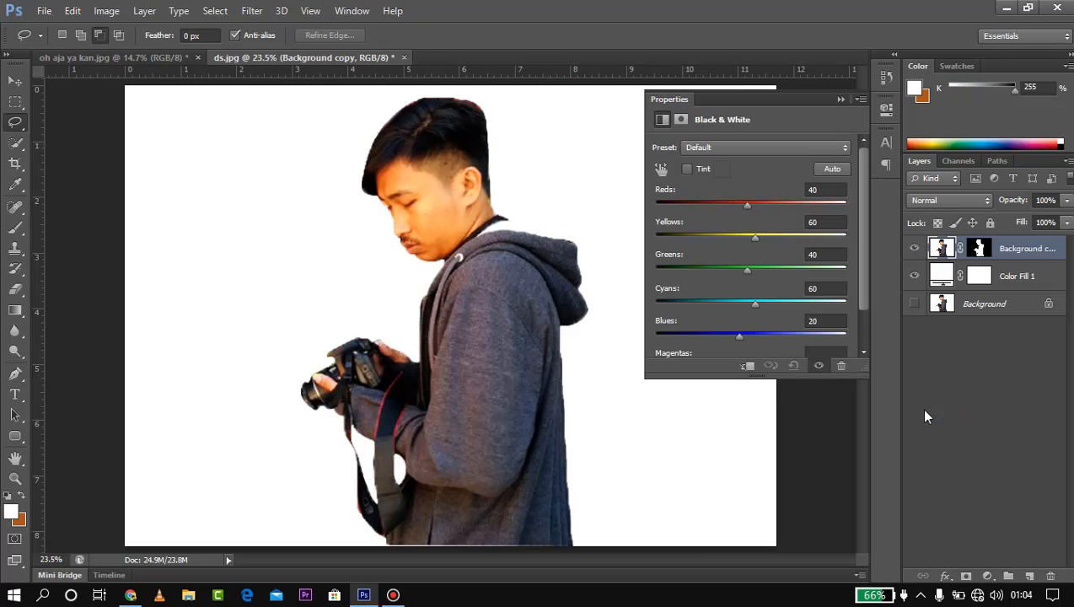
left_click(748, 368)
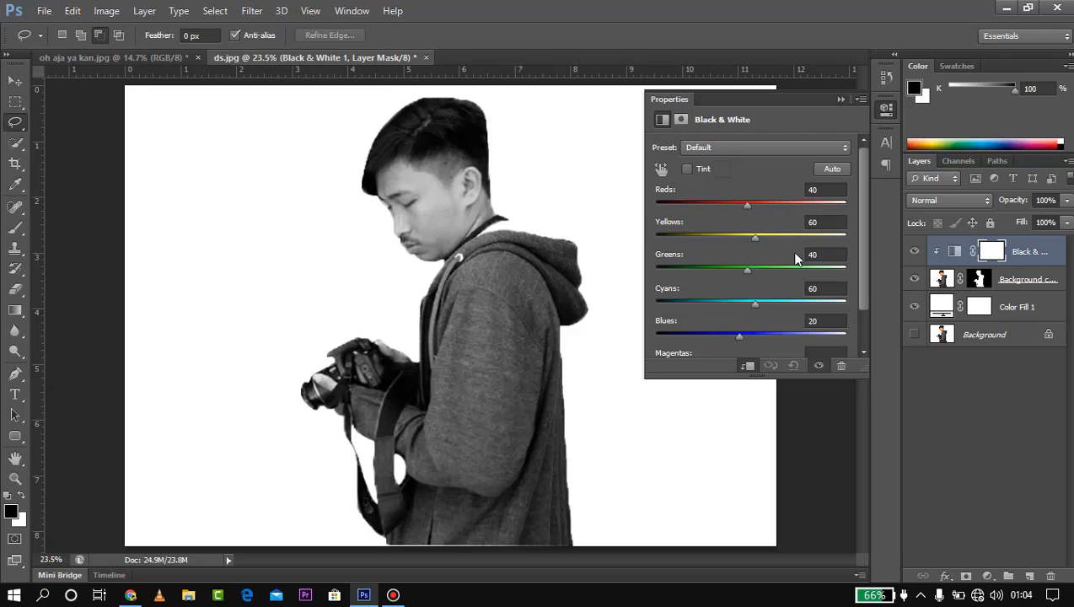
left_click(839, 100)
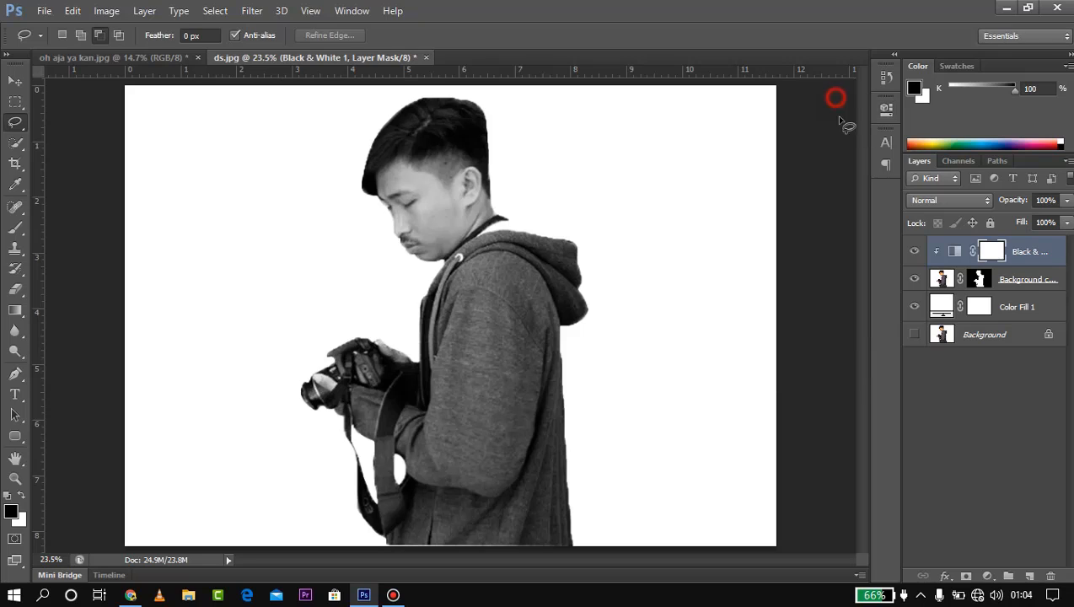
Add a Curves adjustment layer, pull the upper midtones of the RGB curve down slightly, and clip it to the cutout
left_click(985, 577)
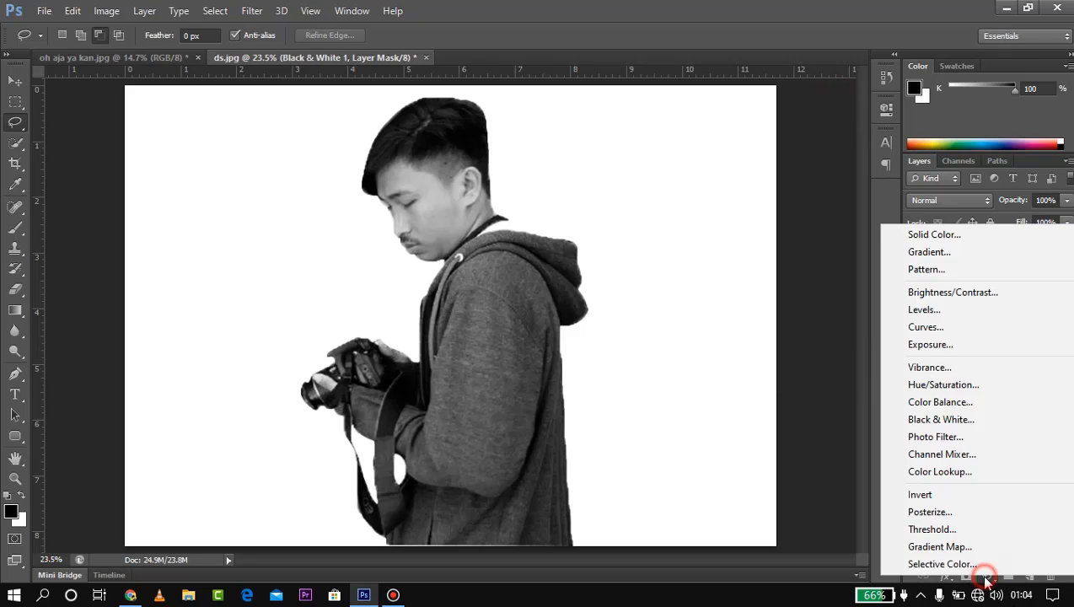
left_click(931, 330)
mouse_move(785, 243)
left_mouse_down()
mouse_move(789, 256)
mouse_move(795, 246)
left_mouse_up()
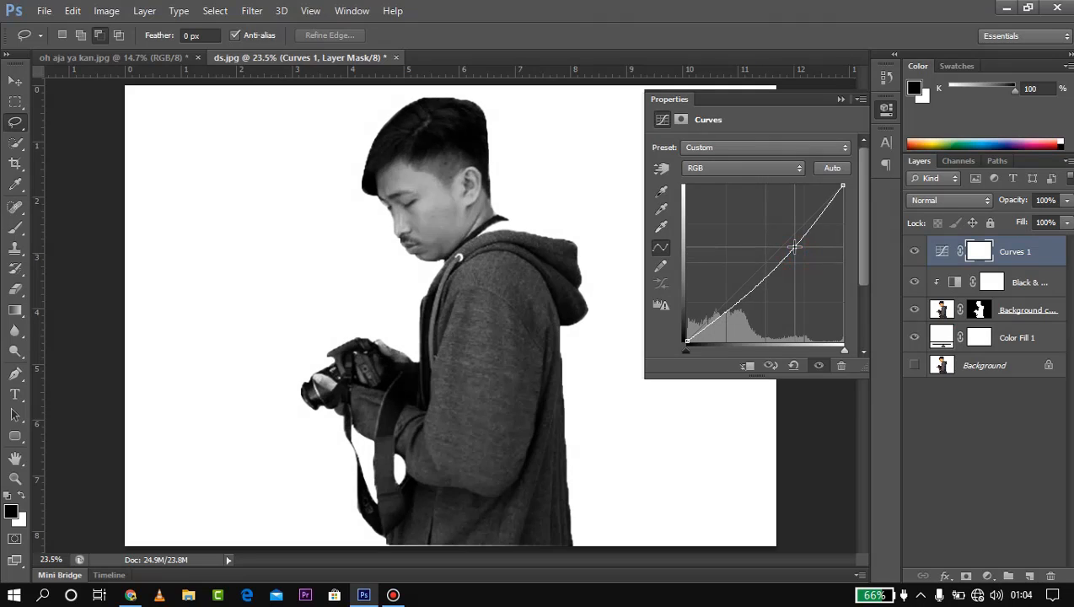
left_click(747, 367)
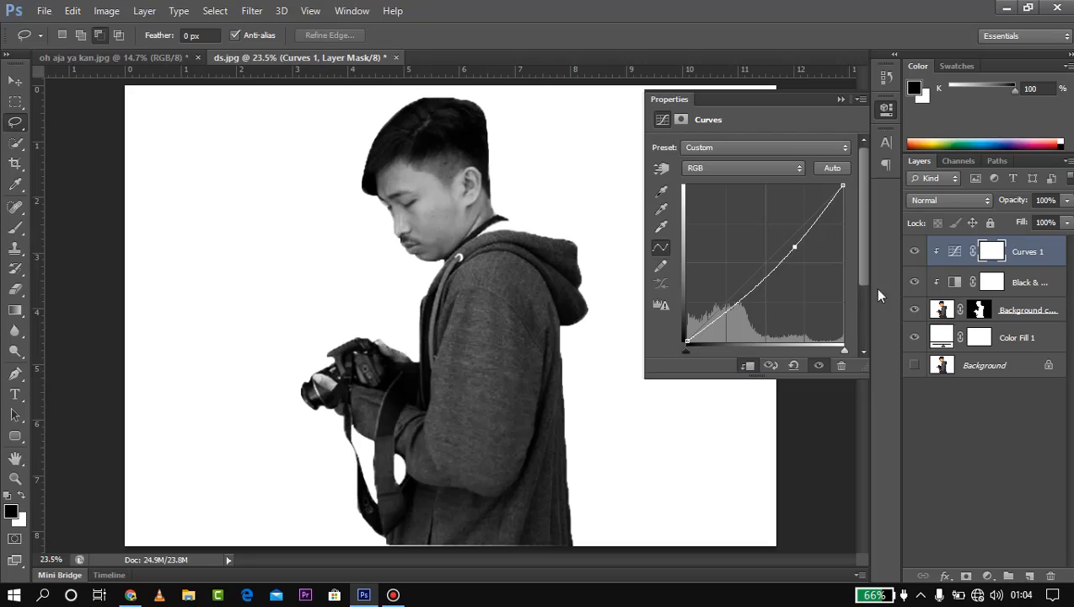
left_click(841, 99)
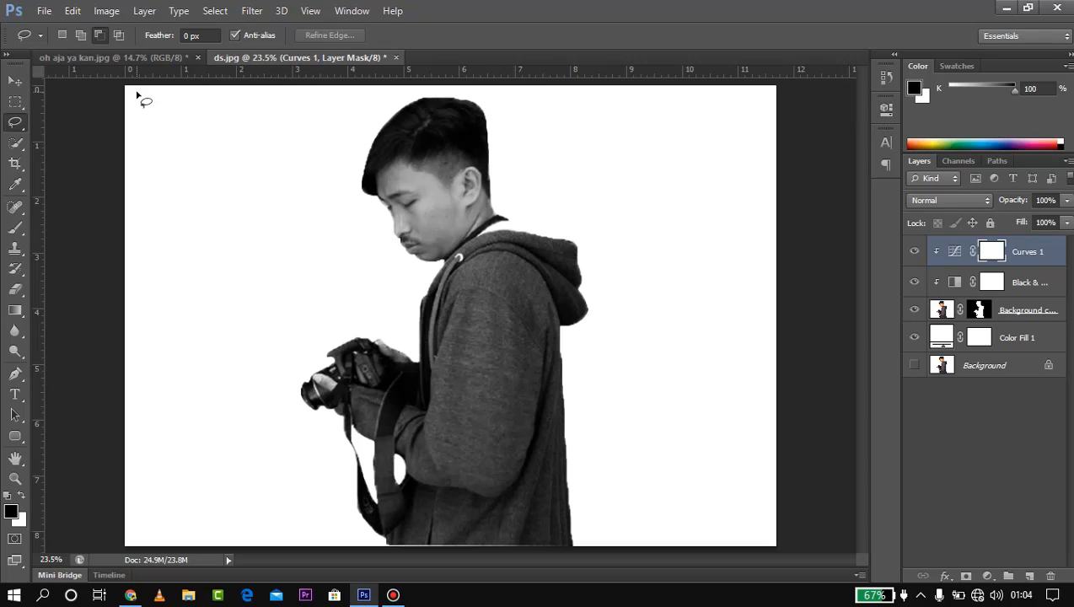
Open the jumeirah-lake-towers image and duplicate its background layer
left_click(43, 10)
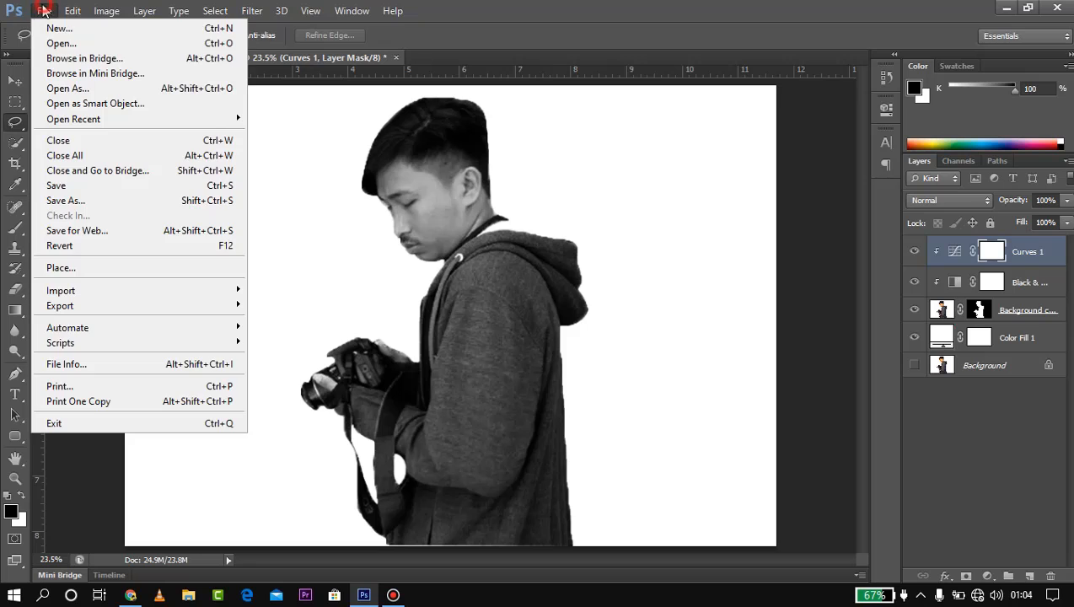
left_click(64, 45)
left_click(180, 108)
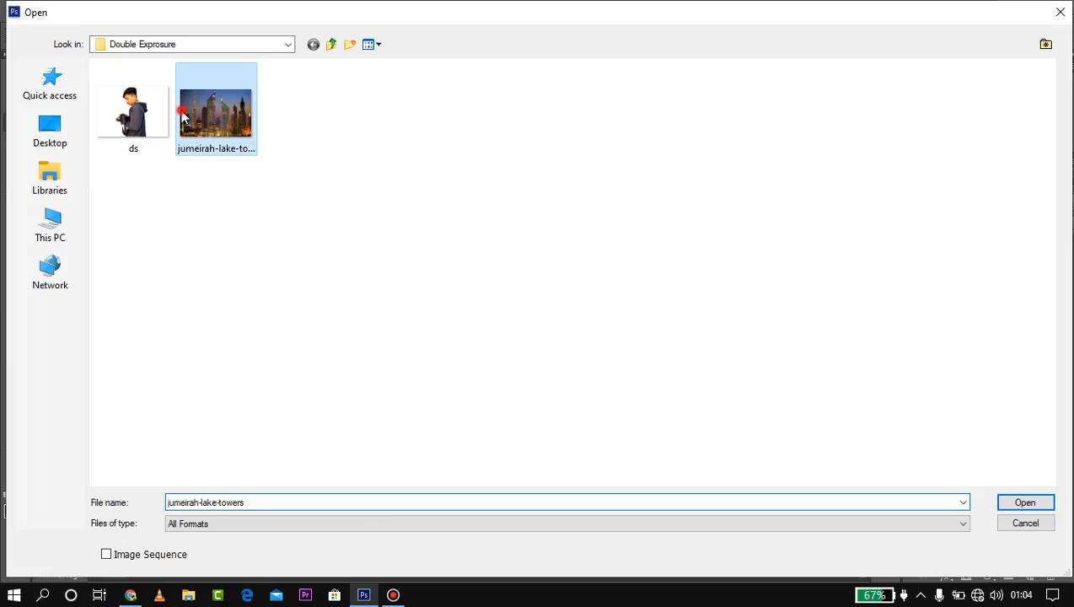
left_click(1034, 504)
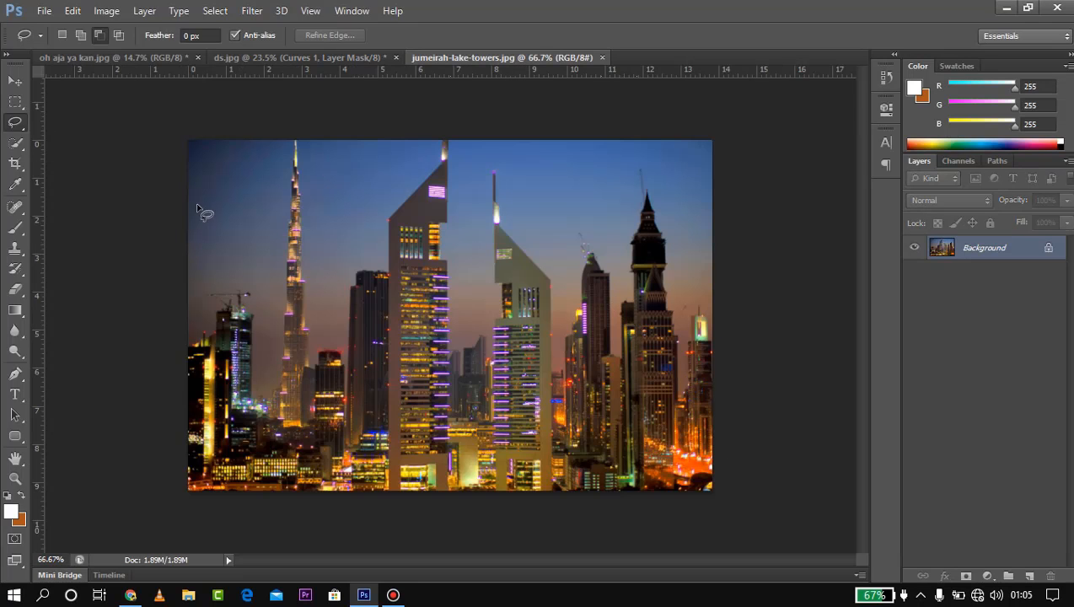
key("ctrl+j")
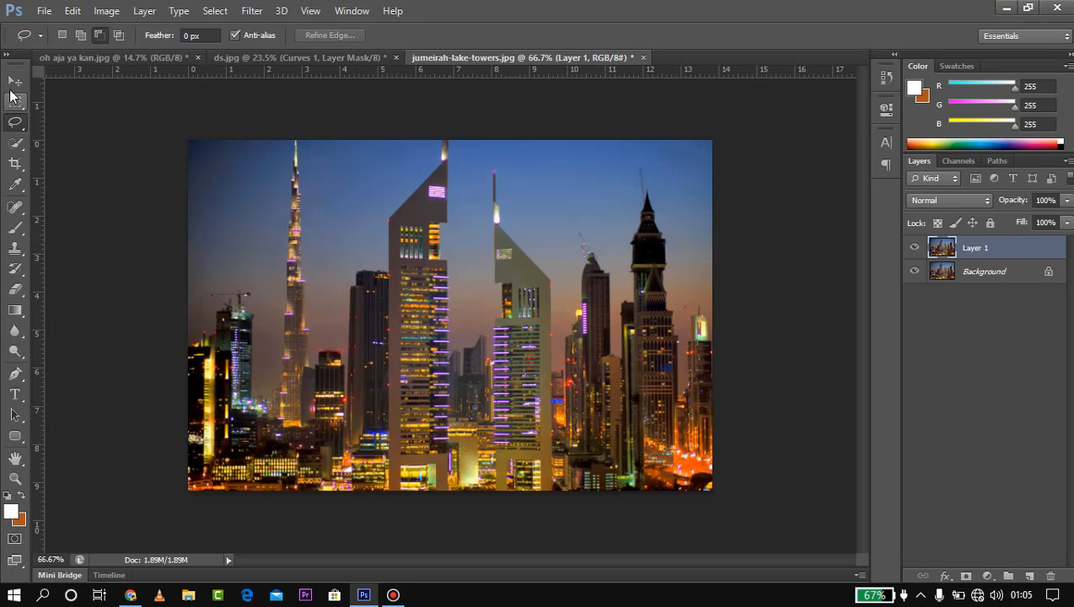
Move the duplicated skyline layer into ds.jpg above the Curves layer and release its clipping mask
left_click(16, 80)
left_click_drag(483, 243, 414, 251)
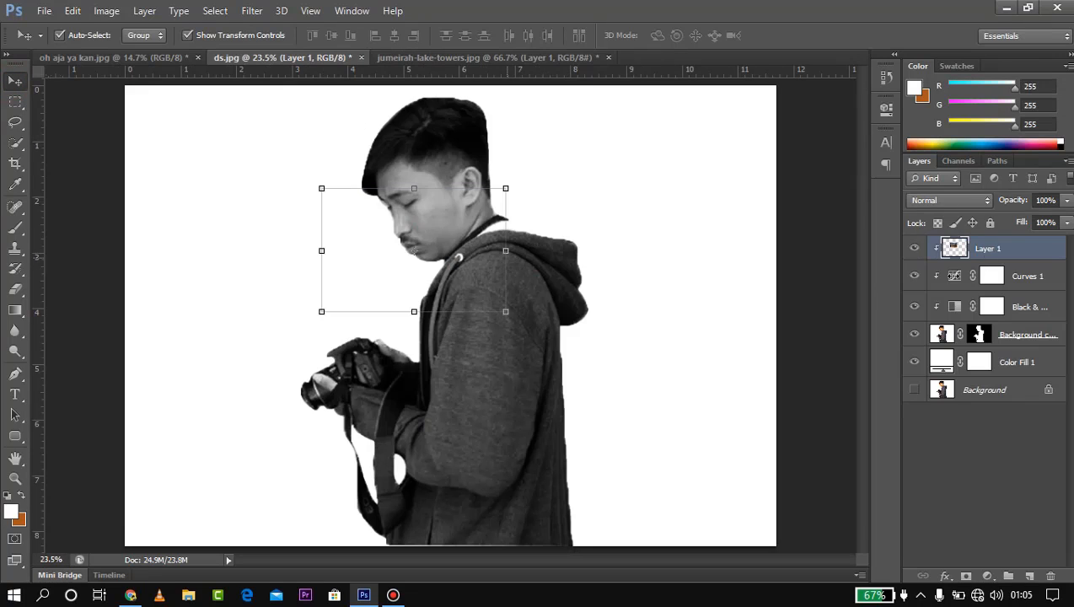
right_click(1038, 255)
left_click(799, 259)
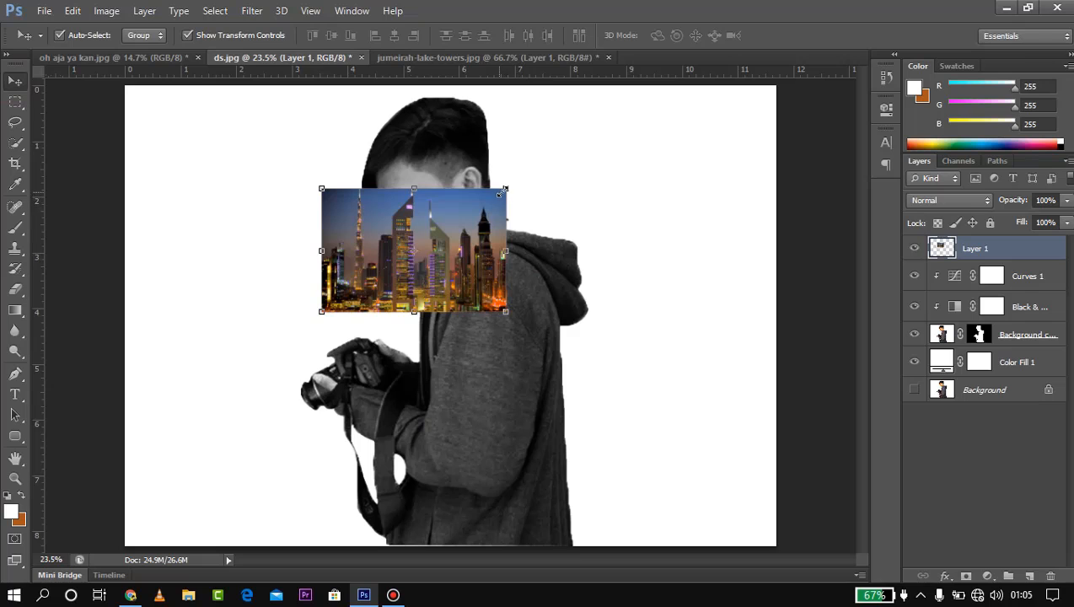
Scale the skyline layer to cover the whole canvas exactly, at 352.21% width and 372.93% height
left_click_drag(504, 192, 642, 111)
key("ctrl+minus")
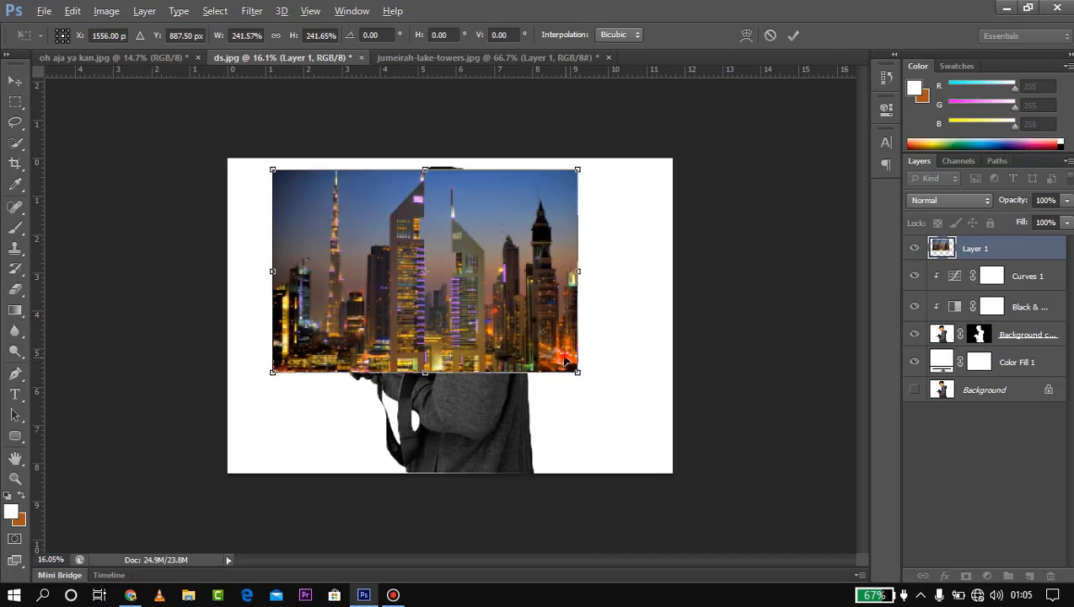
left_click_drag(577, 374, 639, 418)
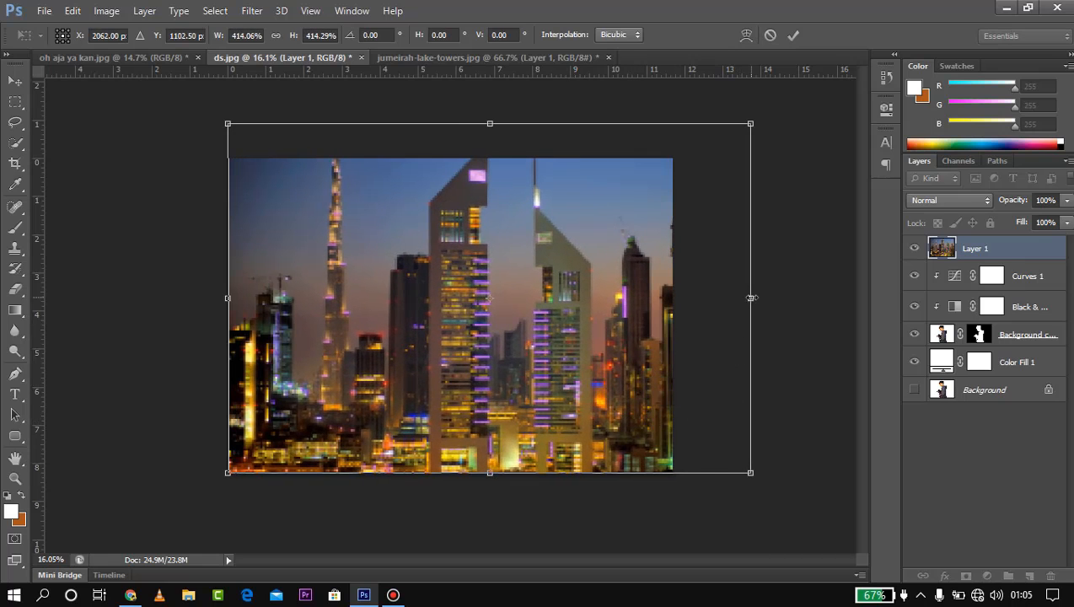
left_click_drag(751, 298, 672, 298)
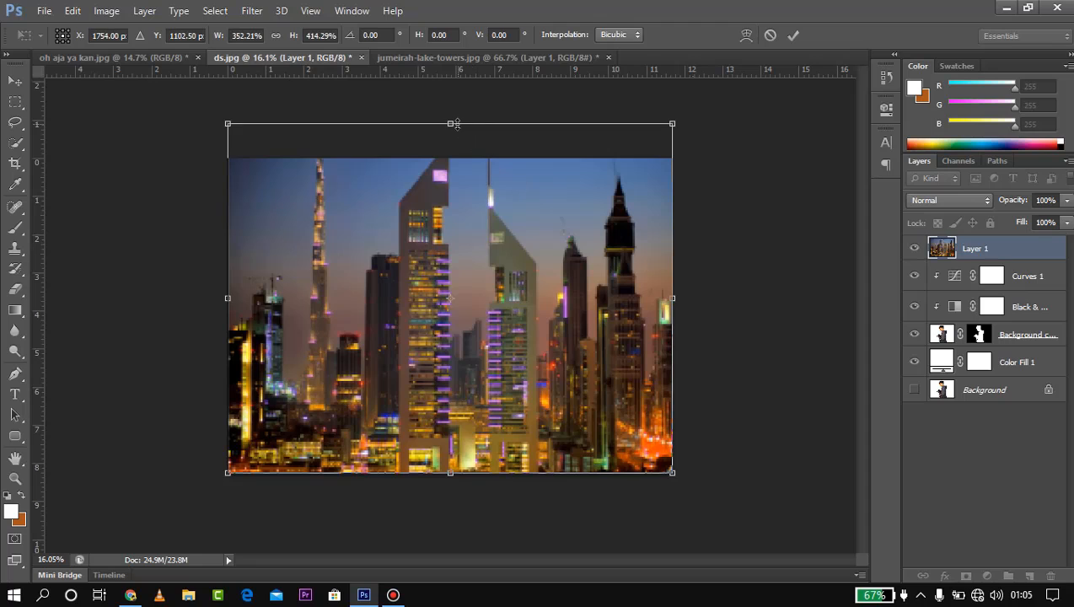
left_click_drag(454, 124, 452, 159)
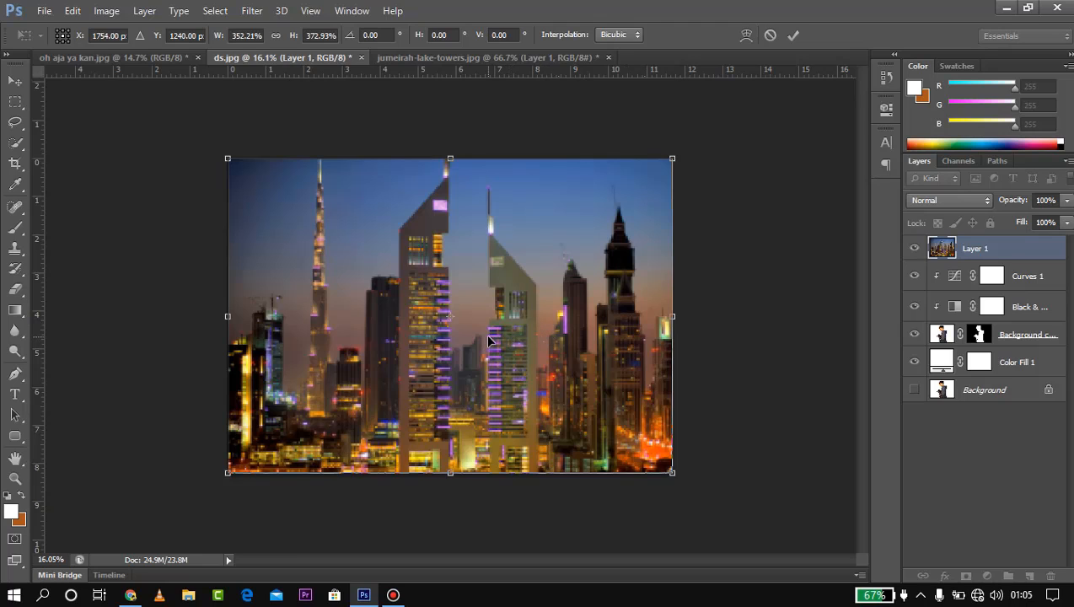
key("Return")
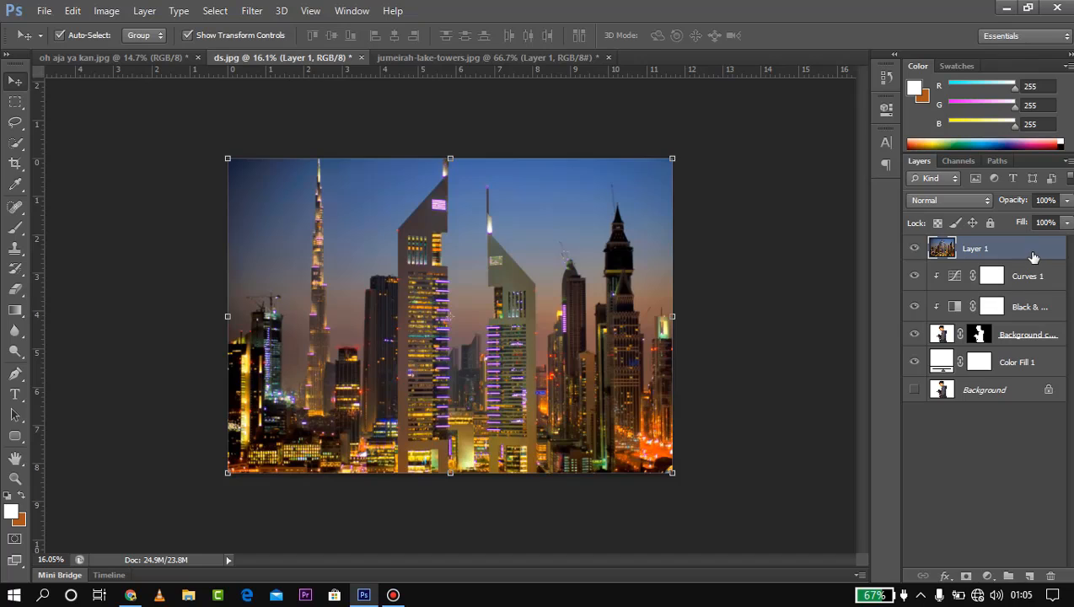
Clip the skyline layer to the man's silhouette and shift it so the tall tower runs through his head and torso
right_click(1033, 253)
left_click(787, 262)
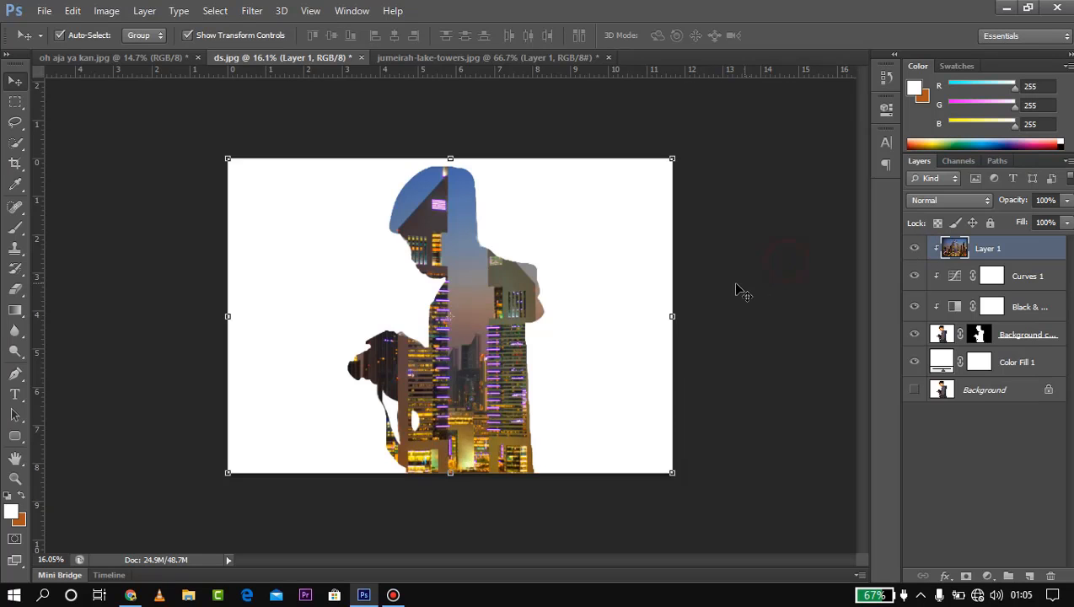
left_click_drag(493, 324, 522, 311)
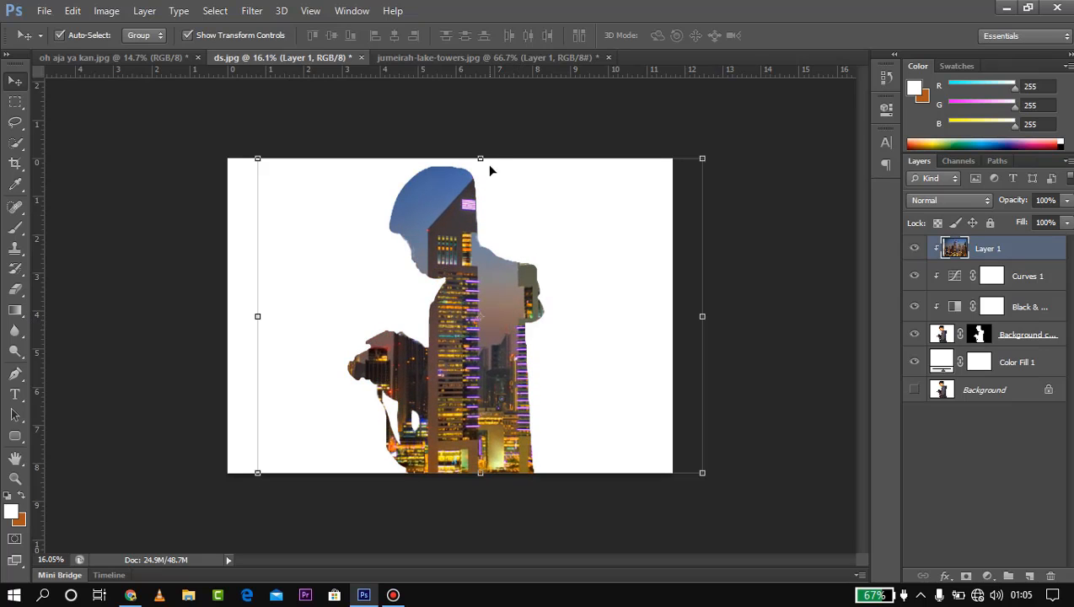
Enlarge the clipped skyline layer to 114.88% width and 120.04% height, and shift it so the tall tower runs through the head and torso
left_click_drag(483, 158, 502, 104)
left_click_drag(705, 285, 768, 284)
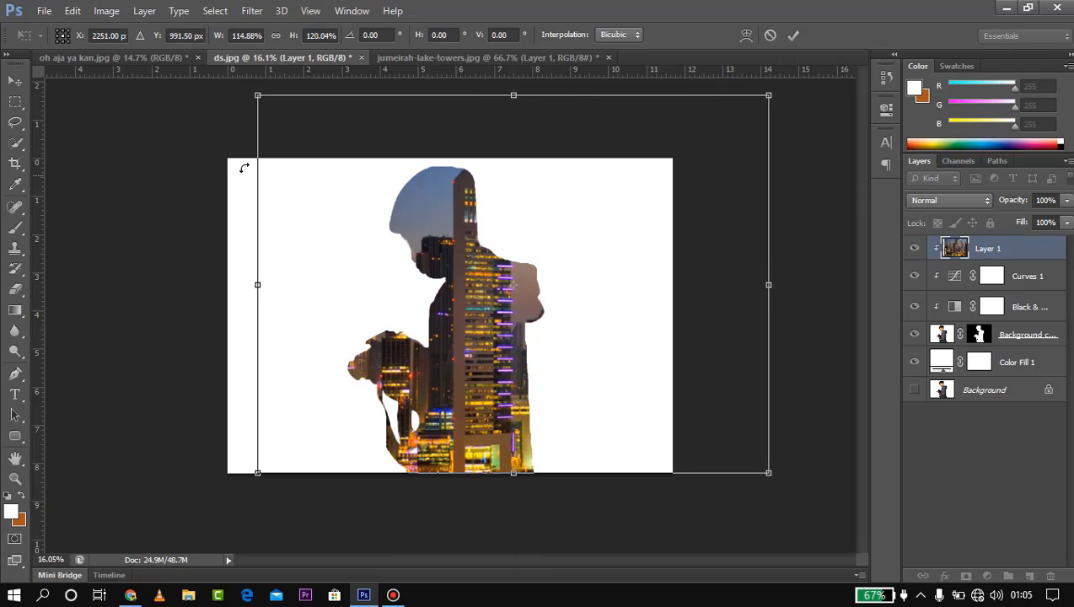
left_click_drag(471, 242, 449, 240)
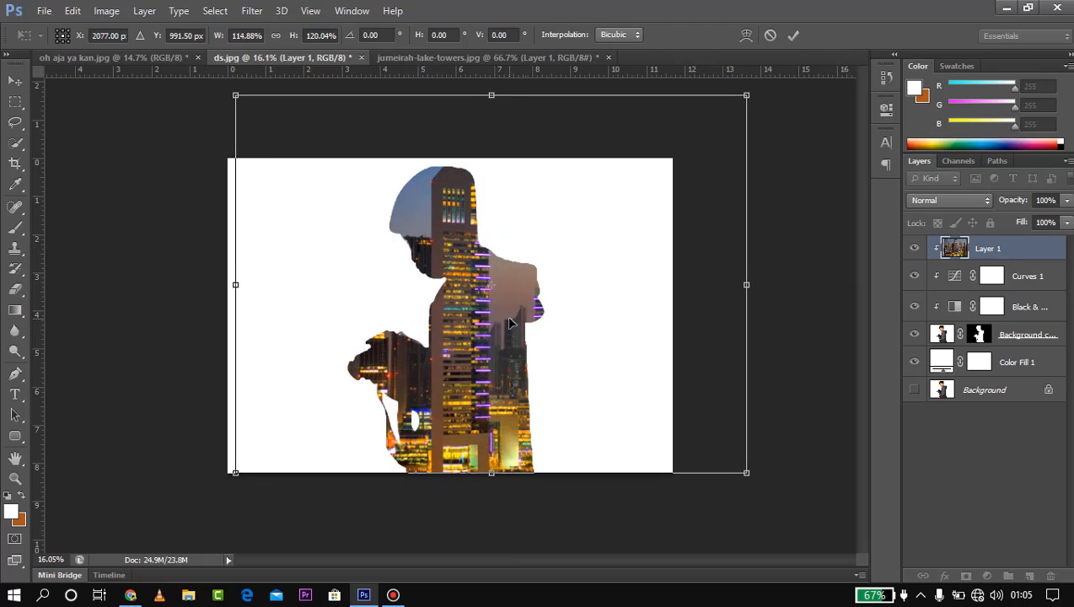
mouse_move(592, 271)
left_mouse_down()
mouse_move(551, 270)
mouse_move(576, 266)
left_mouse_up()
left_click_drag(522, 330, 523, 339)
key("Return")
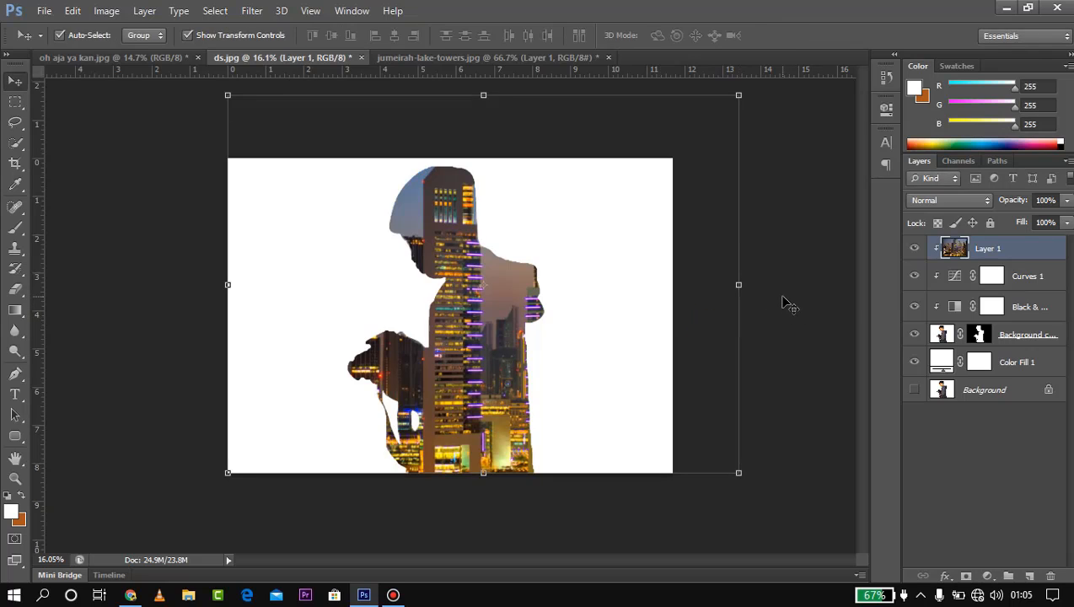
left_click(783, 297)
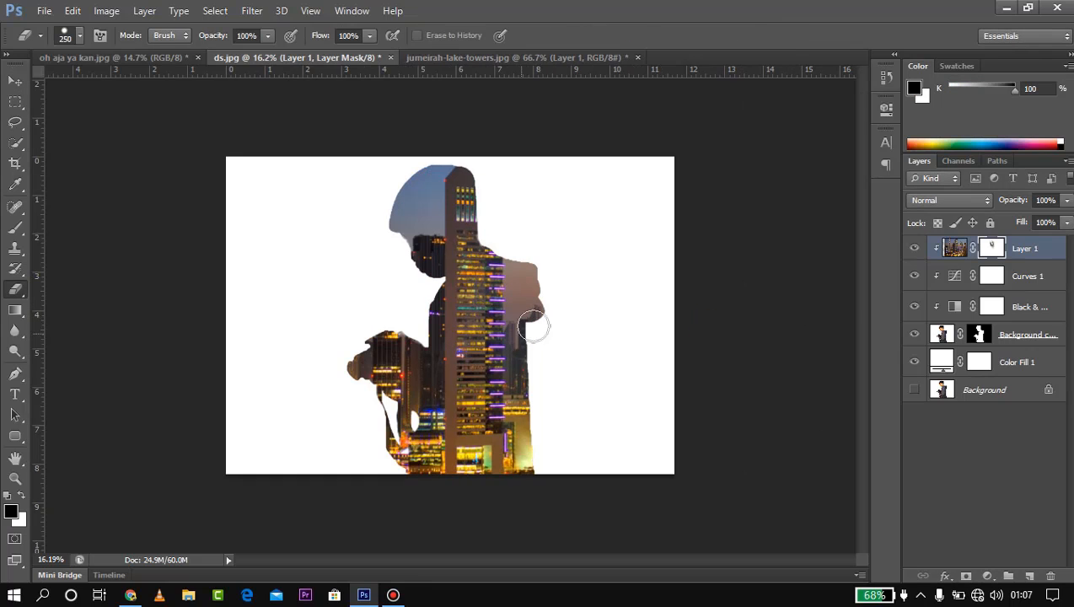
Try to reveal the man's face by brushing black on the clipped skyline layer's mask with a 500 px brush, and undo the strokes
left_click(15, 227)
mouse_move(410, 202)
left_mouse_down()
mouse_move(407, 191)
mouse_move(420, 258)
mouse_move(408, 189)
mouse_move(423, 266)
mouse_move(403, 203)
mouse_move(429, 259)
mouse_move(333, 307)
left_mouse_up()
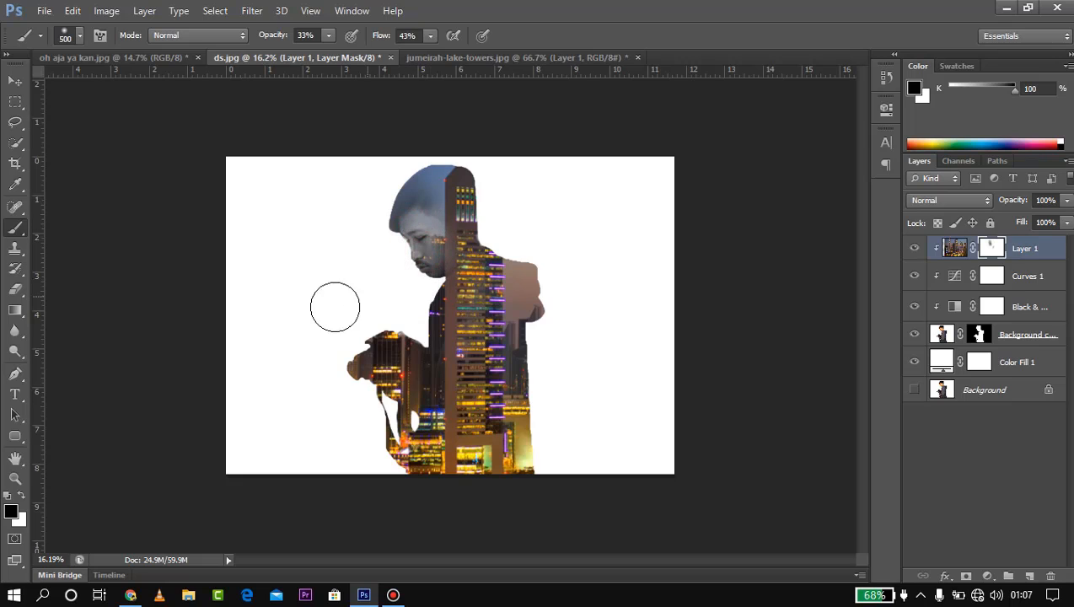
mouse_move(420, 243)
left_mouse_down()
mouse_move(409, 276)
mouse_move(415, 268)
mouse_move(352, 266)
mouse_move(438, 299)
left_mouse_up()
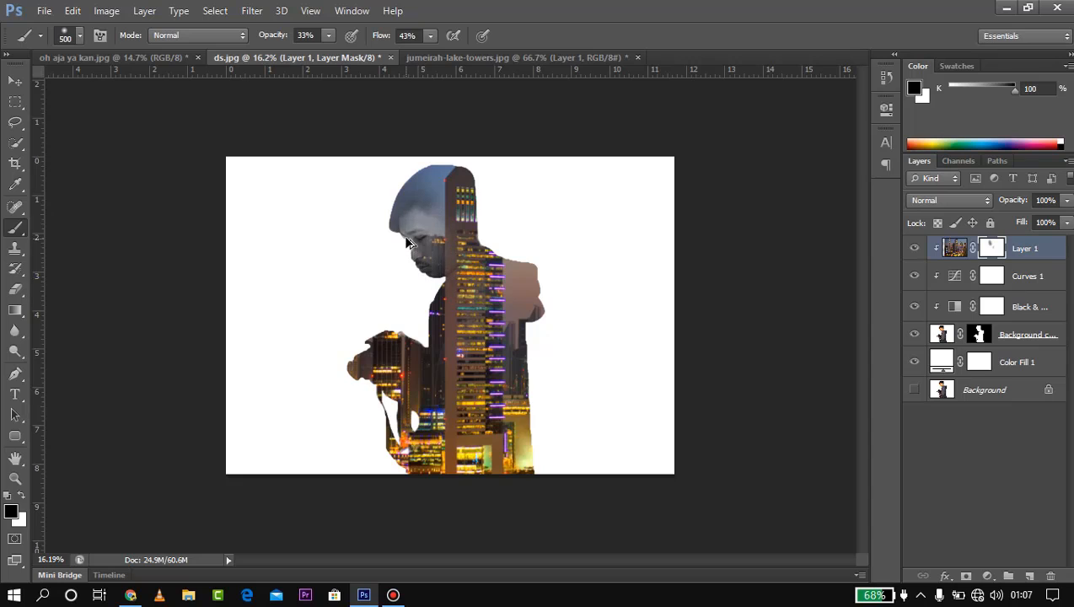
scroll(413, 230, "up", 2)
key("ctrl+alt+z")
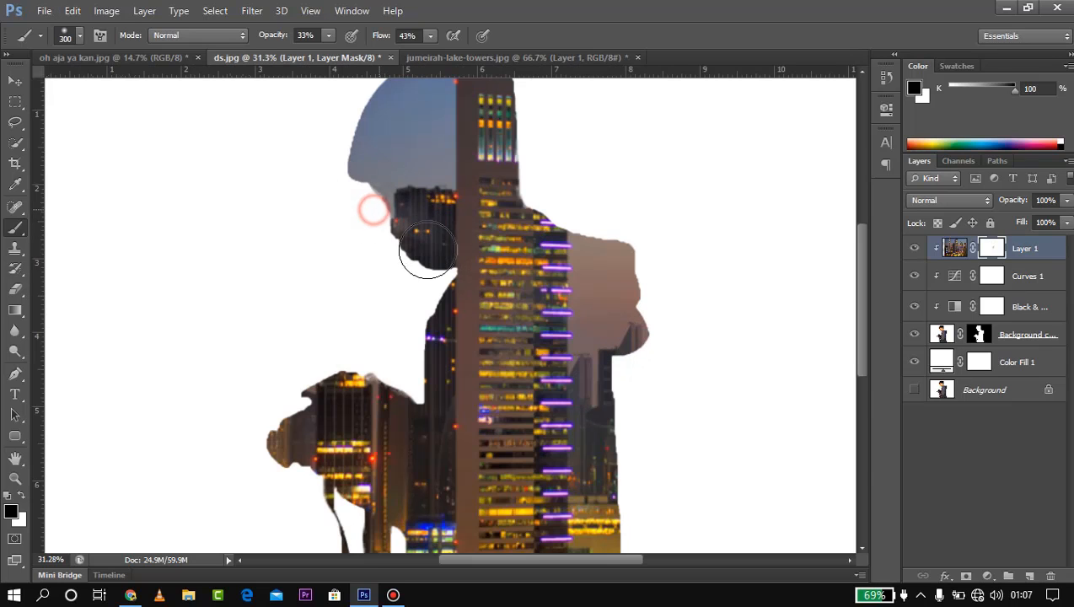
Paint black on the clipped skyline layer's mask over the man's face with a 300 px brush at 33% opacity
left_click_drag(363, 179, 439, 242)
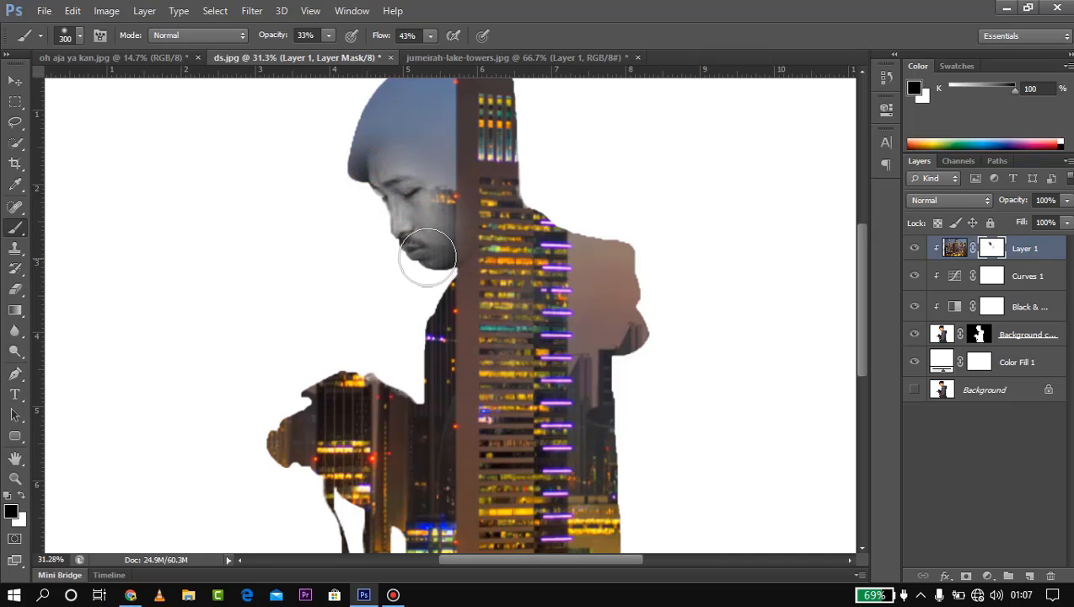
scroll(430, 219, "down", 1)
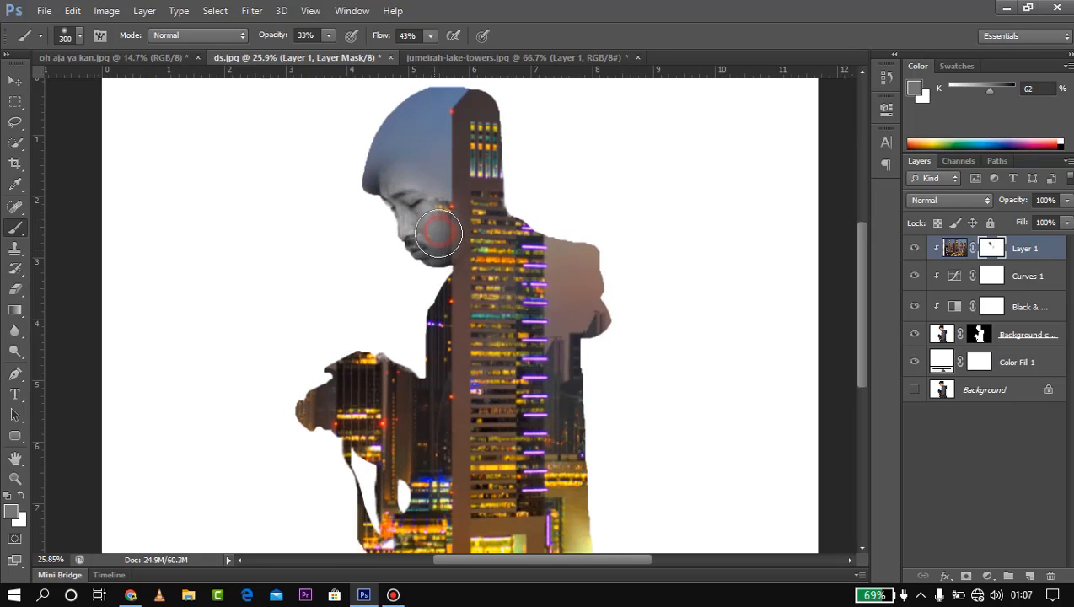
scroll(405, 227, "up", 1)
scroll(411, 234, "down", 1)
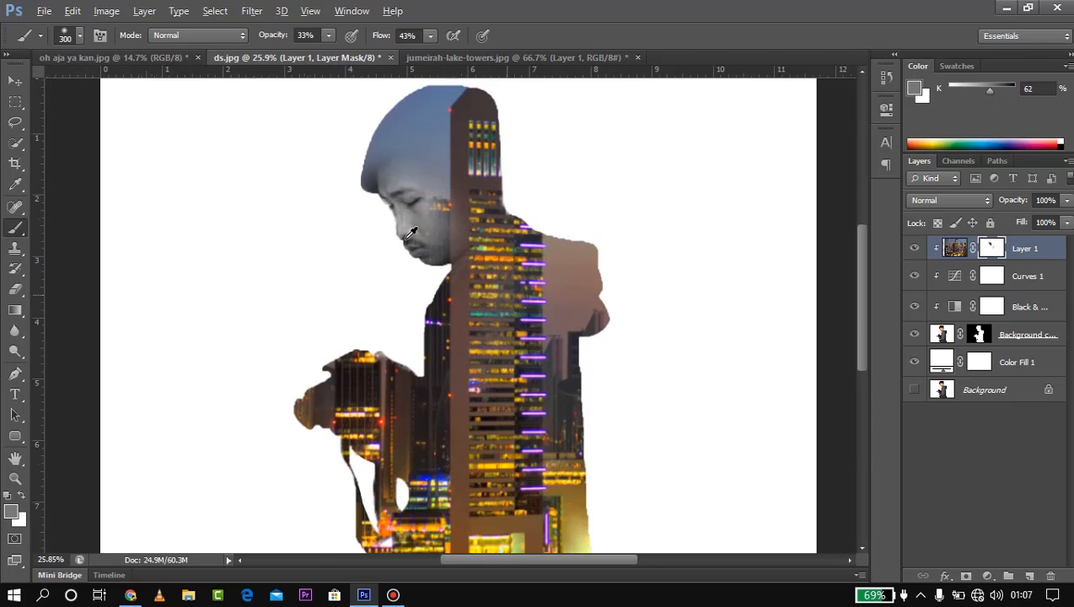
scroll(411, 234, "down", 1)
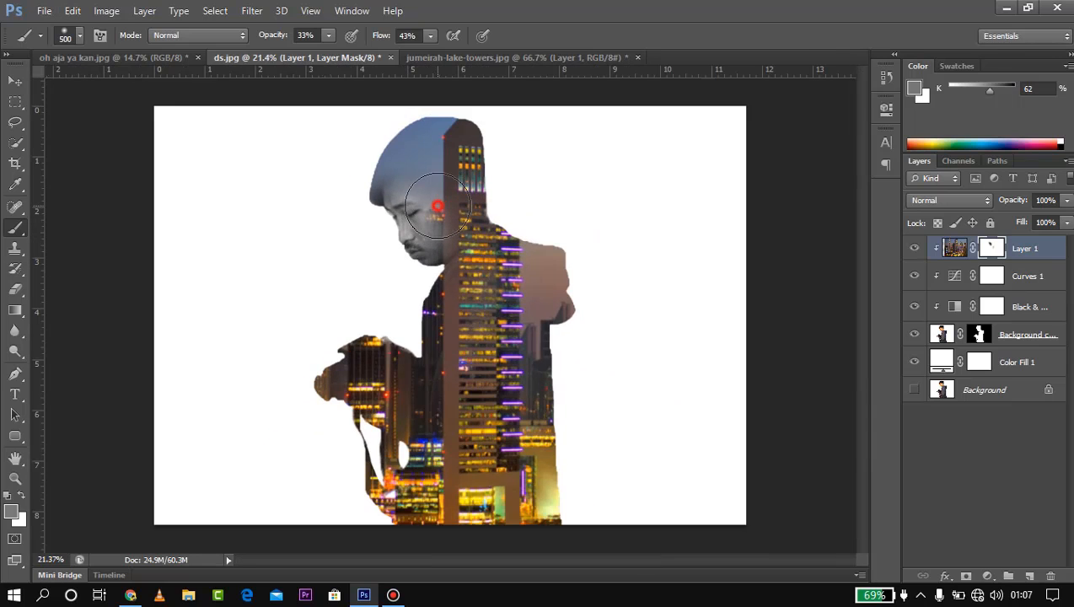
Blend the hair, forehead and cheek into the skyline by painting gray on the mask with 500 px and 200 px brushes
mouse_move(437, 192)
left_mouse_down()
mouse_move(413, 169)
mouse_move(399, 174)
mouse_move(461, 133)
mouse_move(512, 132)
mouse_move(382, 160)
mouse_move(391, 174)
mouse_move(455, 165)
left_mouse_up()
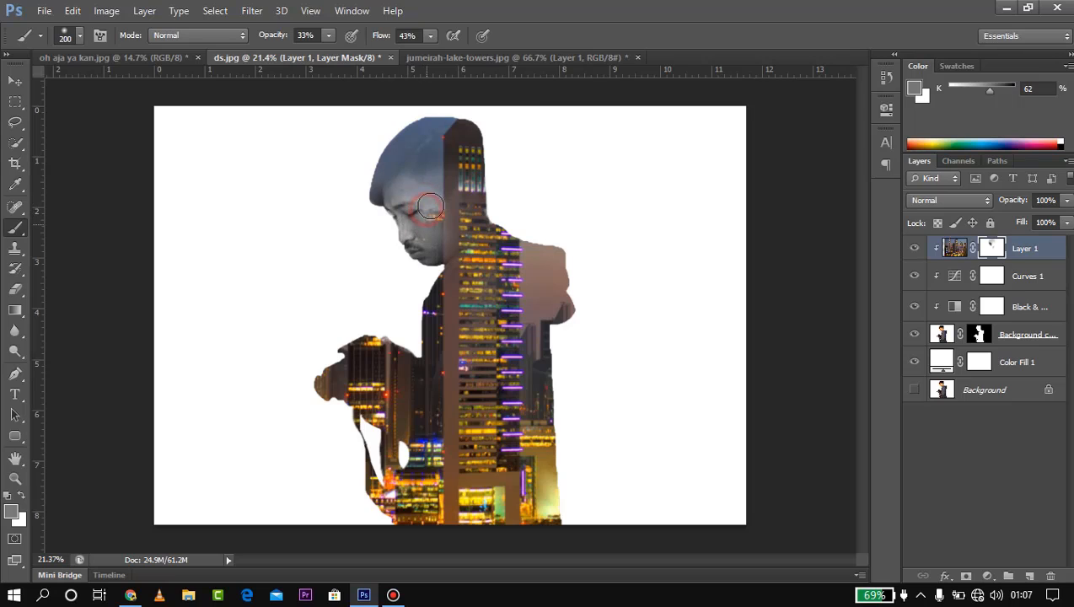
left_click_drag(434, 228, 434, 200)
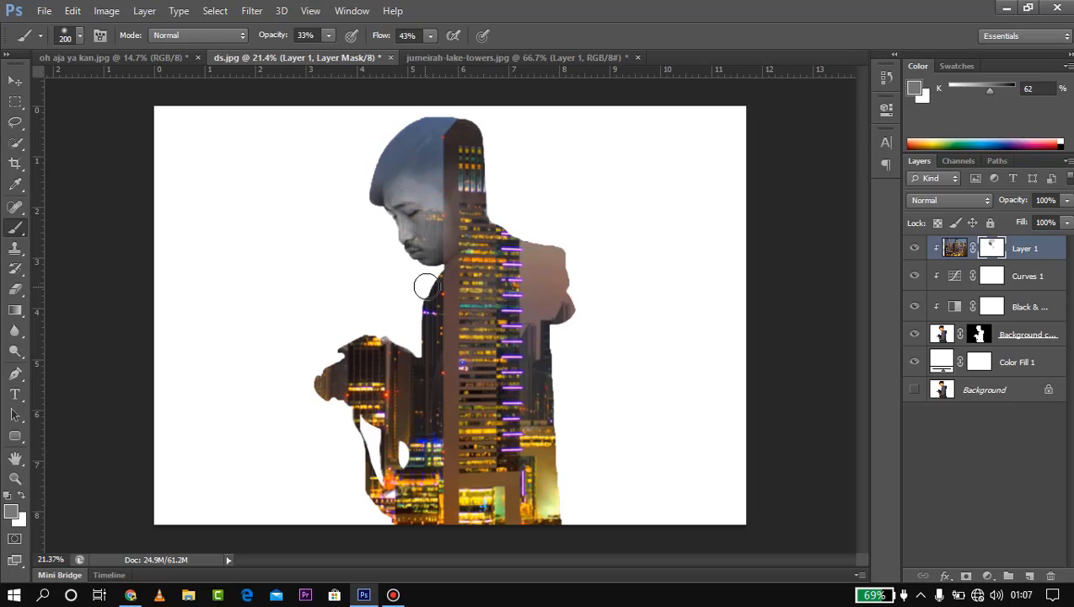
left_click(416, 211)
scroll(424, 253, "down", 3)
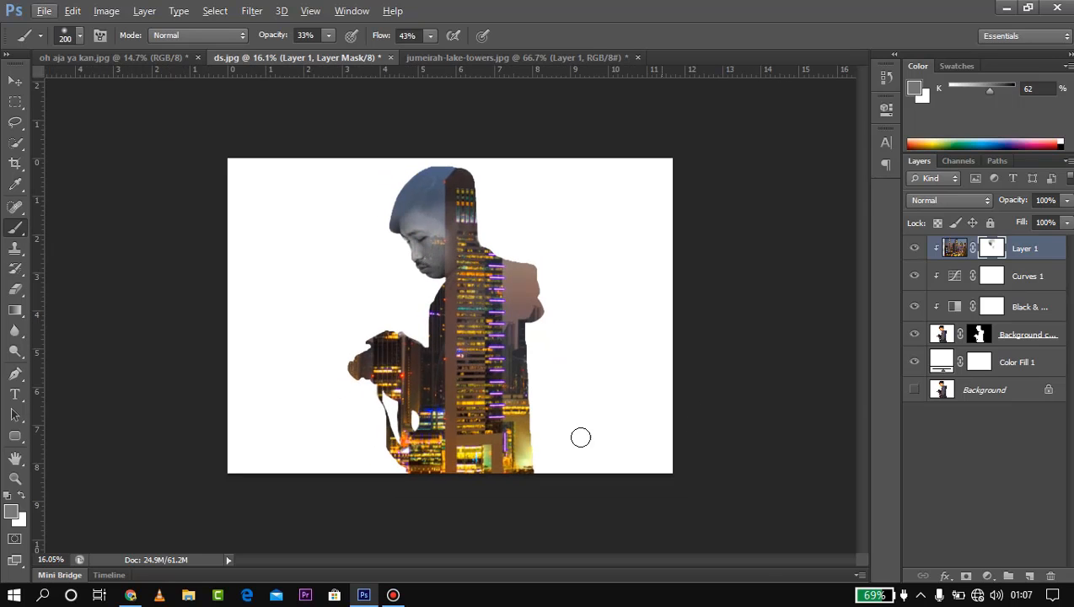
Copy the skyline layer from jumeirah-lake-towers.jpg into ds.jpg directly above the Color Fill 1 layer
key("ctrl+Tab")
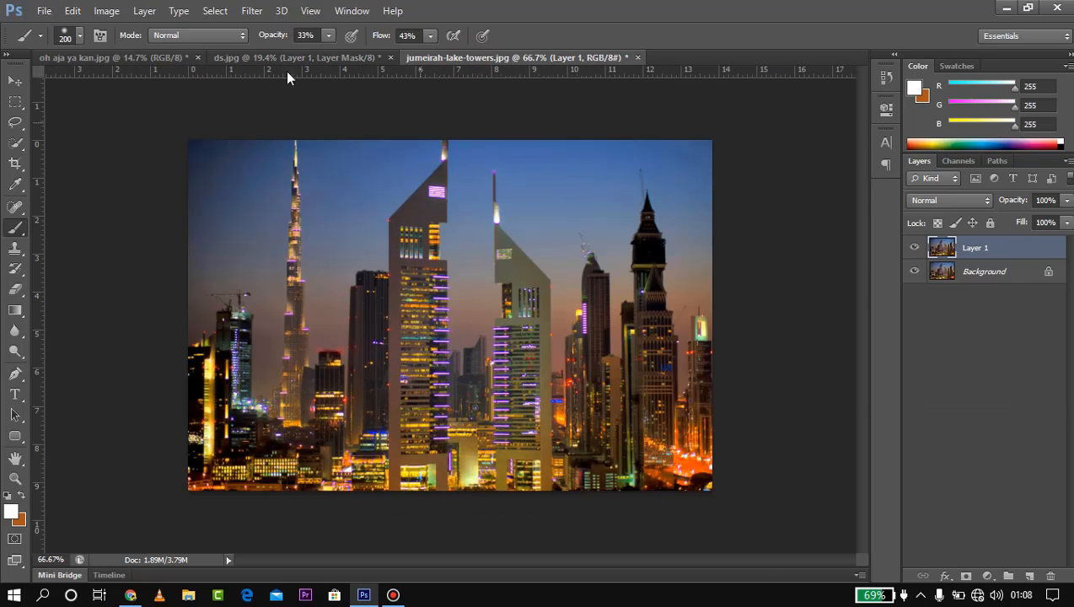
key("ctrl+shift+Tab")
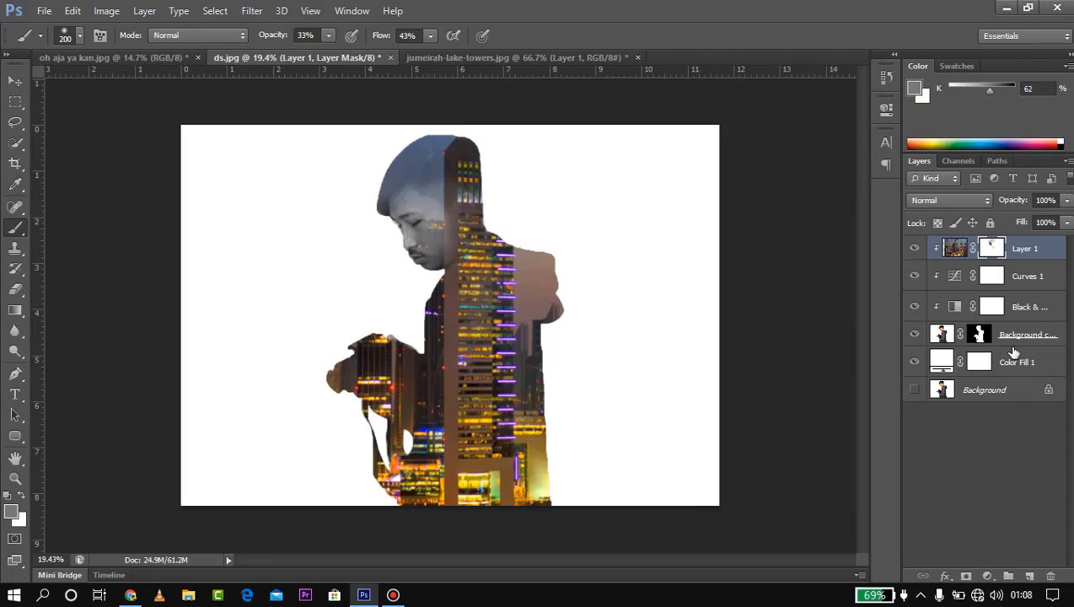
left_click(1003, 339)
left_click(1005, 363)
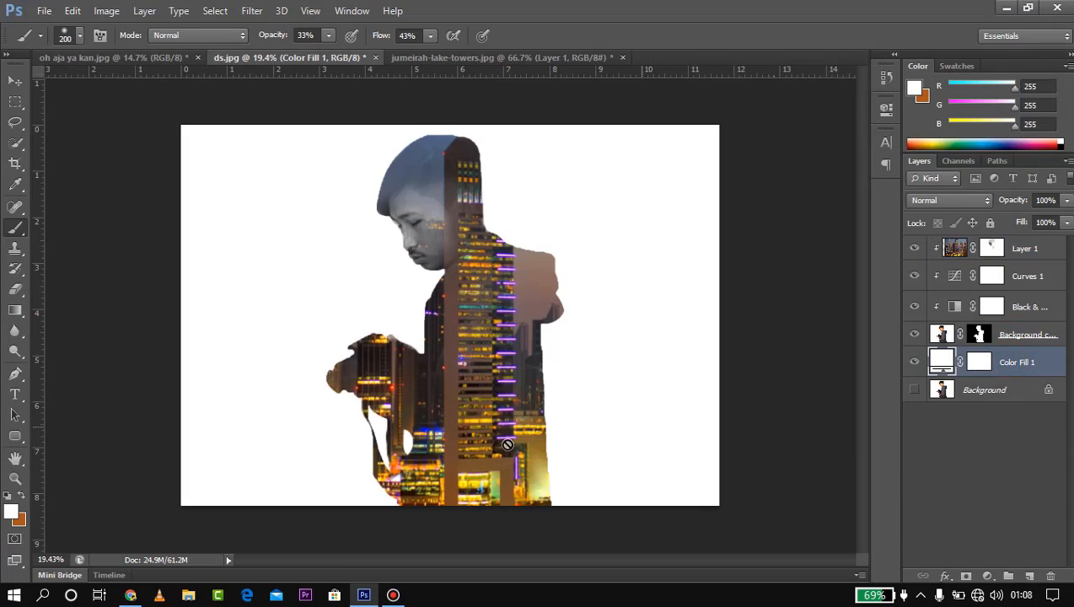
key("ctrl+Tab")
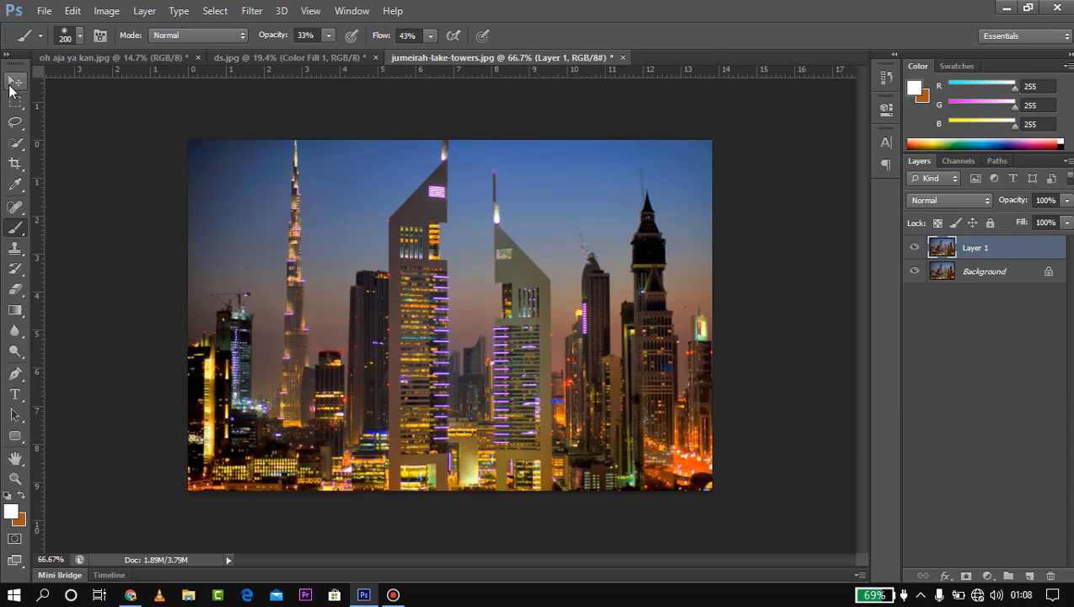
left_click(16, 80)
left_click_drag(333, 214, 406, 281)
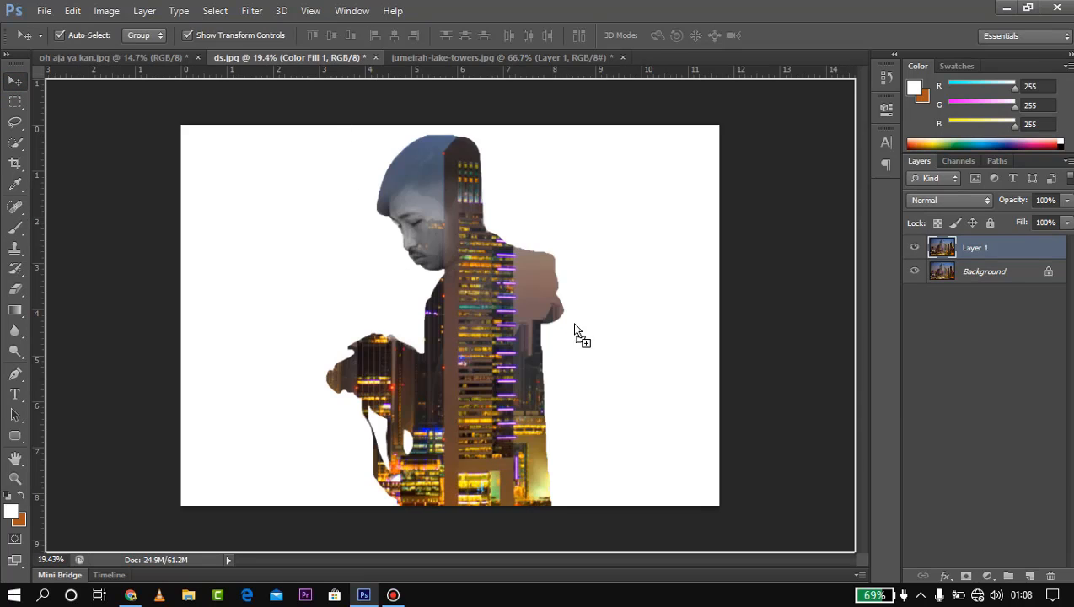
left_click_drag(575, 329, 579, 332)
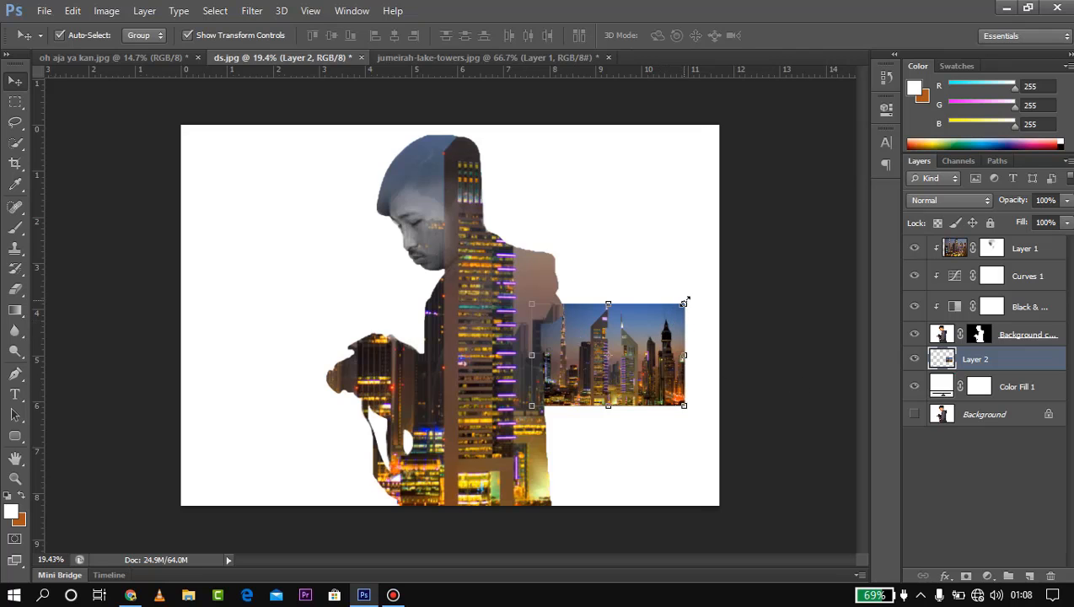
Scale and position the new skyline layer to cover the whole canvas behind the man
left_click_drag(685, 301, 787, 236)
left_click_drag(619, 335, 378, 242)
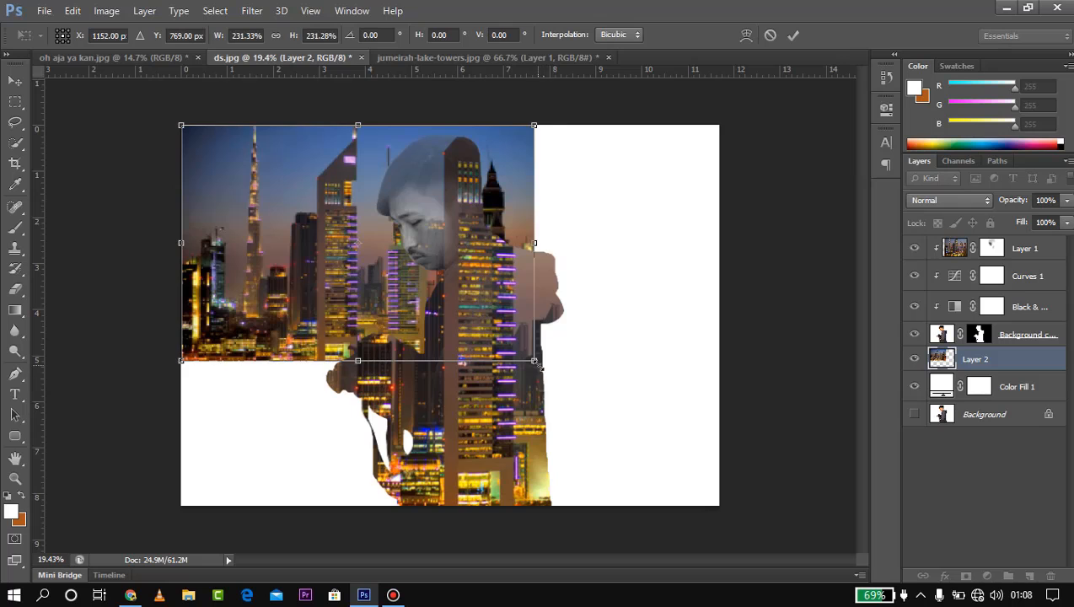
left_click_drag(536, 363, 632, 444)
key("Return")
left_click(815, 363)
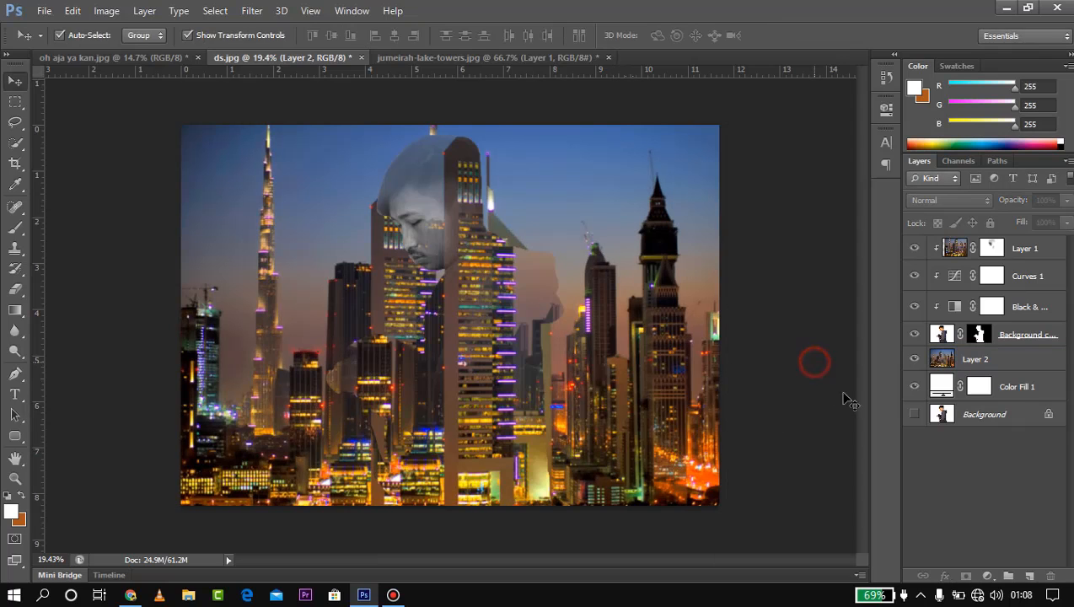
Add a layer mask to the Layer 2 skyline and set up a brush of 1100 px for painting on it
left_click(964, 368)
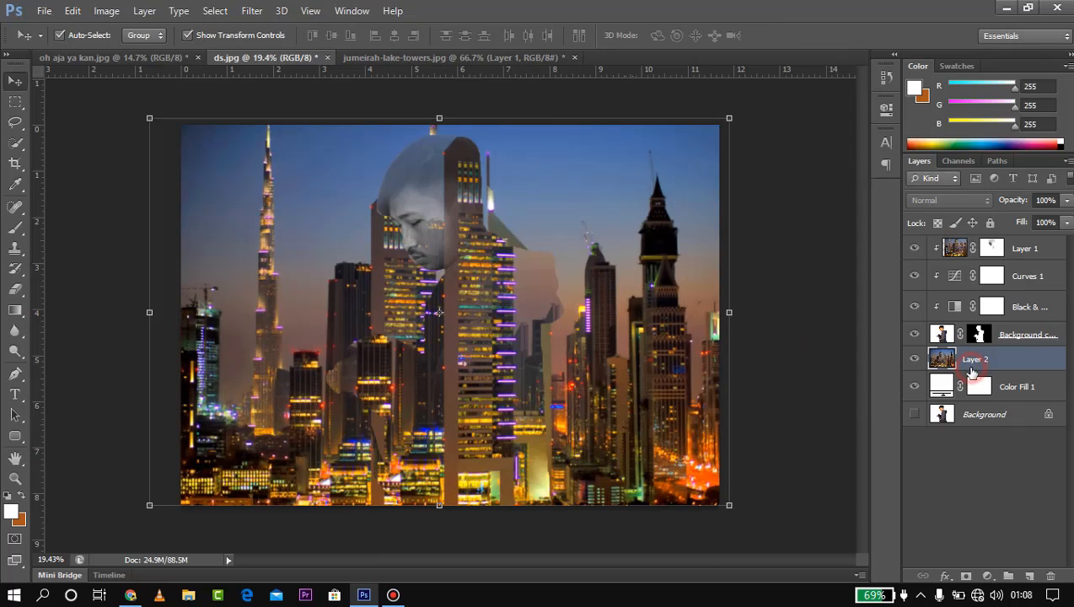
left_click(966, 576)
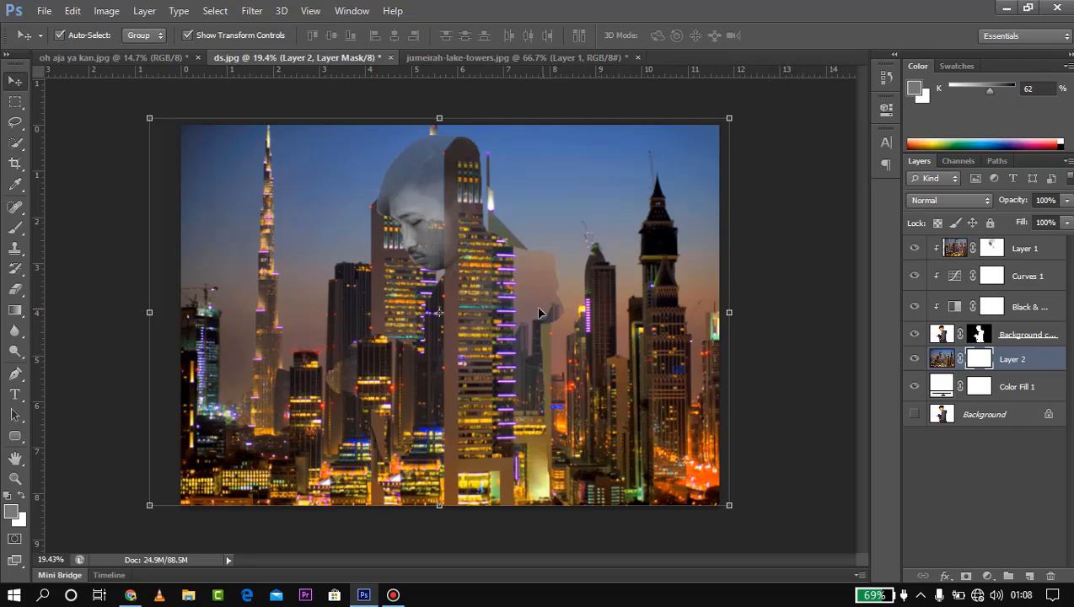
left_click(15, 228)
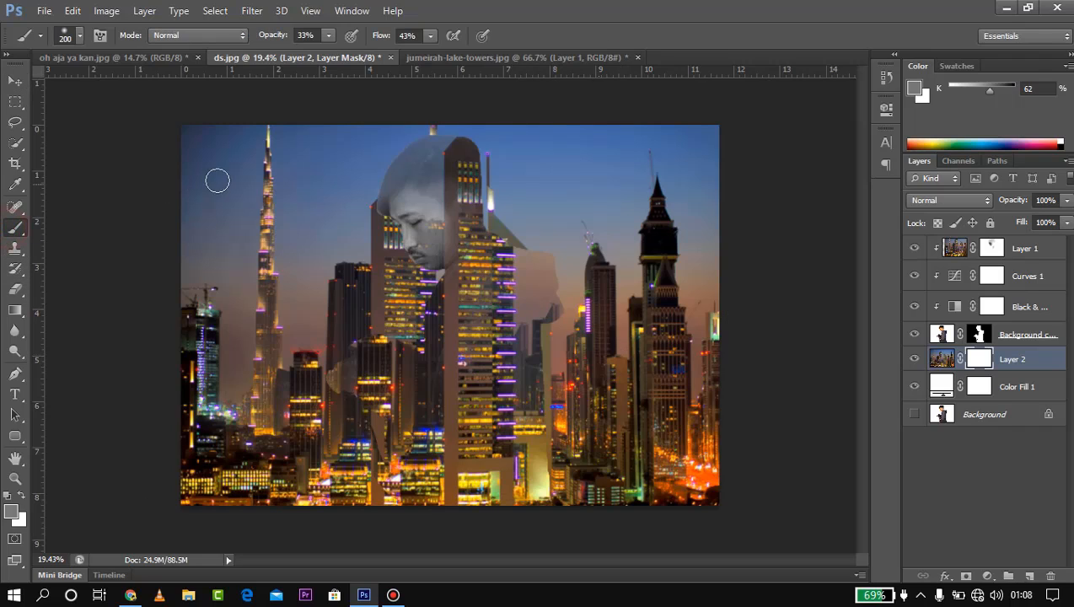
key("bracketright")
key("bracketright")
key("bracketright")
key("bracketright")
key("bracketright")
key("bracketright")
key("bracketright")
key("bracketright")
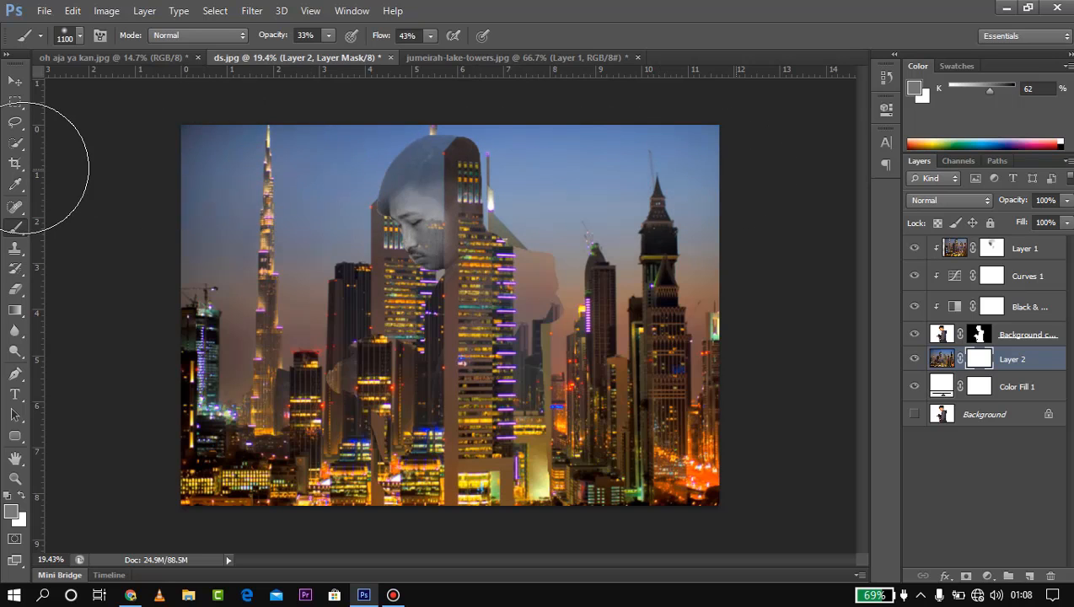
Fade the background skyline evenly by painting gray across its whole layer mask with the 1100 px brush at 33% opacity
left_click(739, 223)
left_click_drag(686, 239, 157, 260)
mouse_move(193, 261)
left_mouse_down()
mouse_move(712, 295)
mouse_move(210, 318)
mouse_move(191, 329)
mouse_move(752, 361)
mouse_move(125, 384)
mouse_move(278, 416)
mouse_move(726, 421)
mouse_move(596, 475)
mouse_move(265, 465)
mouse_move(157, 452)
mouse_move(737, 449)
mouse_move(486, 470)
mouse_move(190, 470)
left_mouse_up()
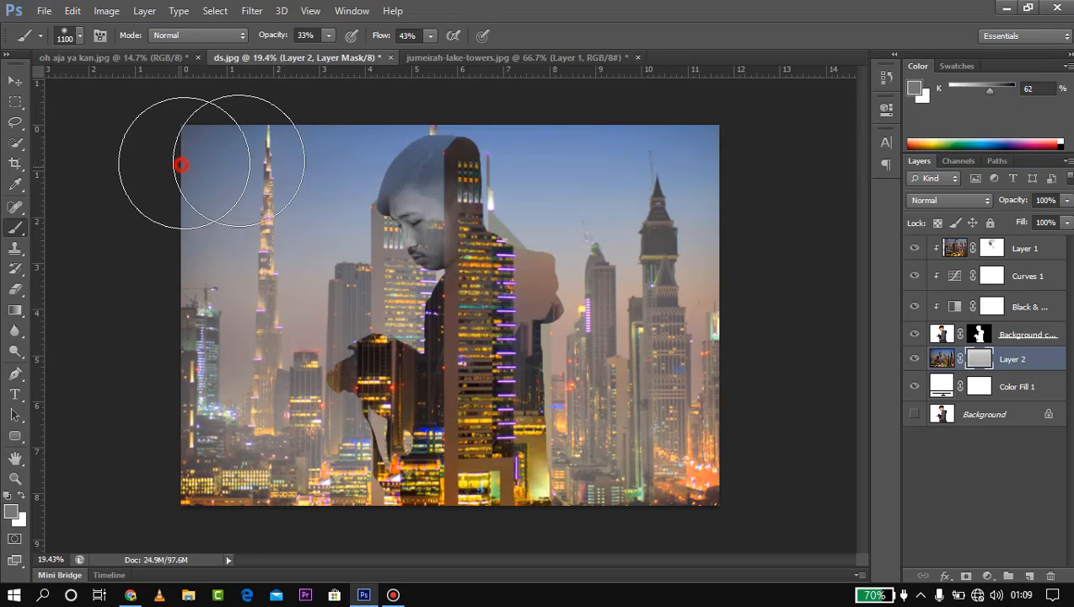
mouse_move(180, 158)
left_mouse_down()
mouse_move(782, 162)
mouse_move(461, 159)
mouse_move(108, 181)
mouse_move(764, 198)
left_mouse_up()
mouse_move(659, 221)
left_mouse_down()
mouse_move(491, 226)
mouse_move(132, 246)
left_mouse_up()
left_click_drag(231, 260, 732, 285)
mouse_move(700, 287)
left_mouse_down()
mouse_move(736, 285)
mouse_move(144, 294)
mouse_move(784, 346)
left_mouse_up()
mouse_move(728, 357)
left_mouse_down()
mouse_move(501, 364)
mouse_move(168, 359)
mouse_move(815, 405)
mouse_move(156, 394)
mouse_move(263, 423)
mouse_move(715, 459)
mouse_move(513, 478)
mouse_move(94, 461)
mouse_move(419, 484)
mouse_move(633, 471)
mouse_move(754, 386)
mouse_move(762, 408)
mouse_move(737, 447)
mouse_move(426, 458)
mouse_move(218, 433)
mouse_move(134, 394)
mouse_move(248, 345)
mouse_move(615, 332)
mouse_move(709, 302)
mouse_move(682, 286)
mouse_move(34, 249)
left_mouse_up()
mouse_move(105, 240)
left_mouse_down()
mouse_move(434, 222)
mouse_move(759, 180)
mouse_move(96, 179)
mouse_move(643, 125)
mouse_move(590, 232)
mouse_move(493, 337)
mouse_move(630, 235)
mouse_move(739, 182)
mouse_move(643, 251)
mouse_move(746, 473)
mouse_move(472, 494)
mouse_move(748, 457)
left_mouse_up()
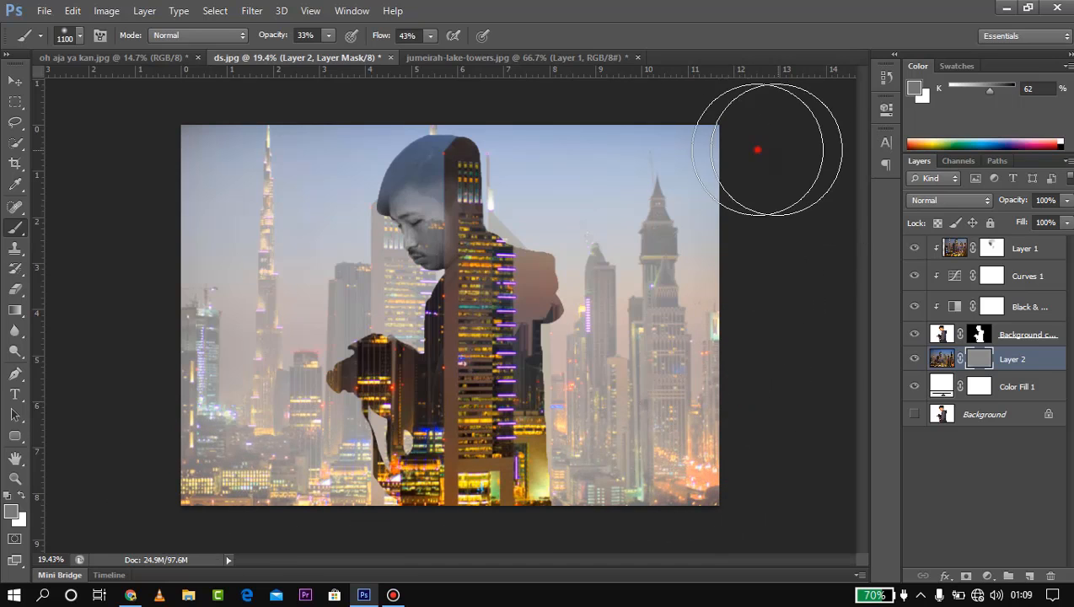
left_click(213, 161)
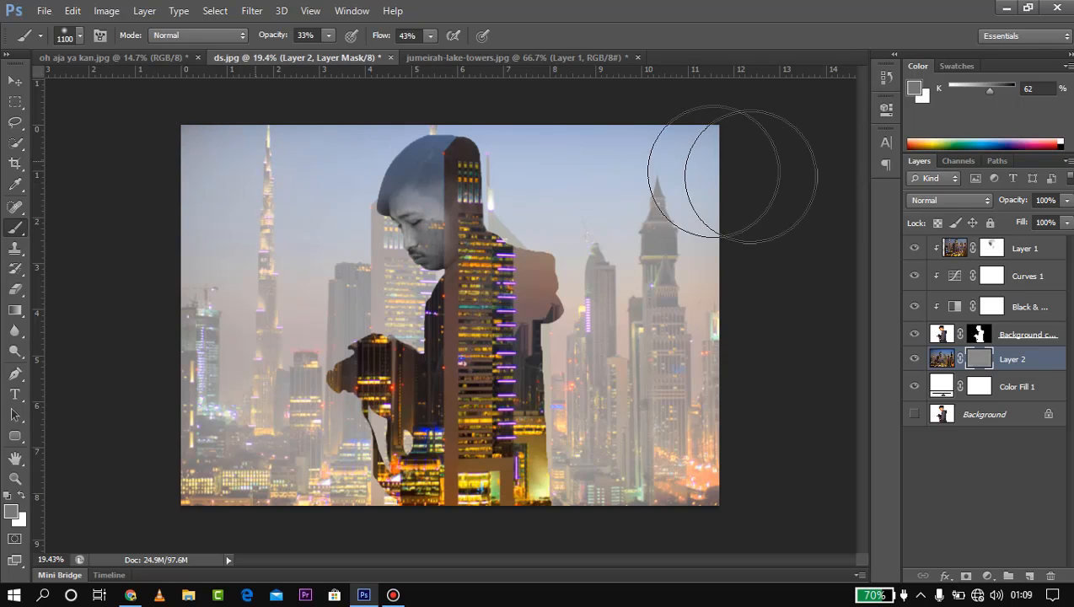
left_click(732, 276)
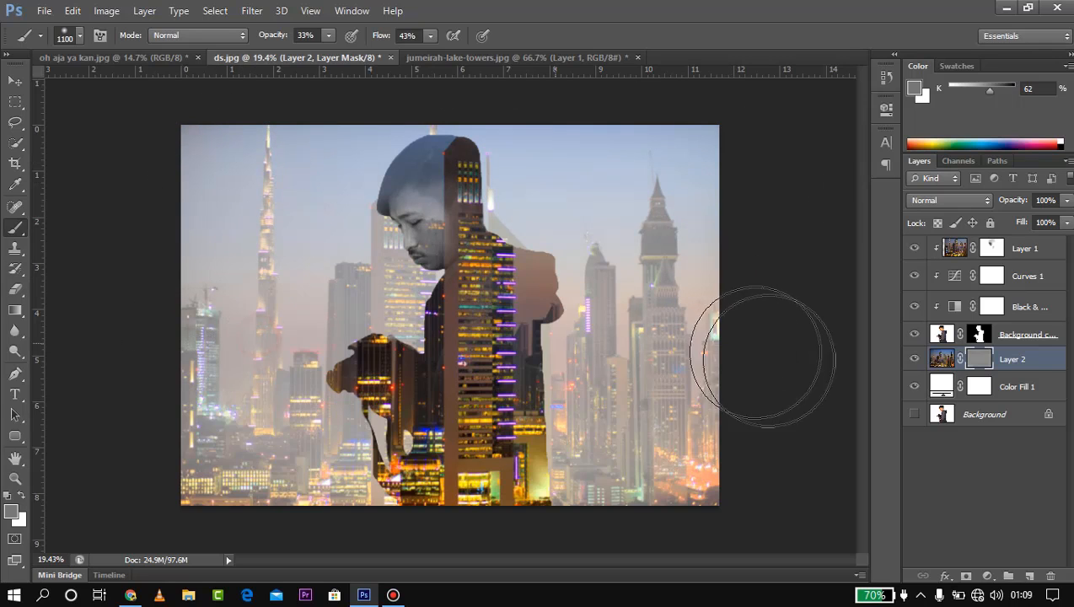
left_click(748, 379)
left_click(202, 457)
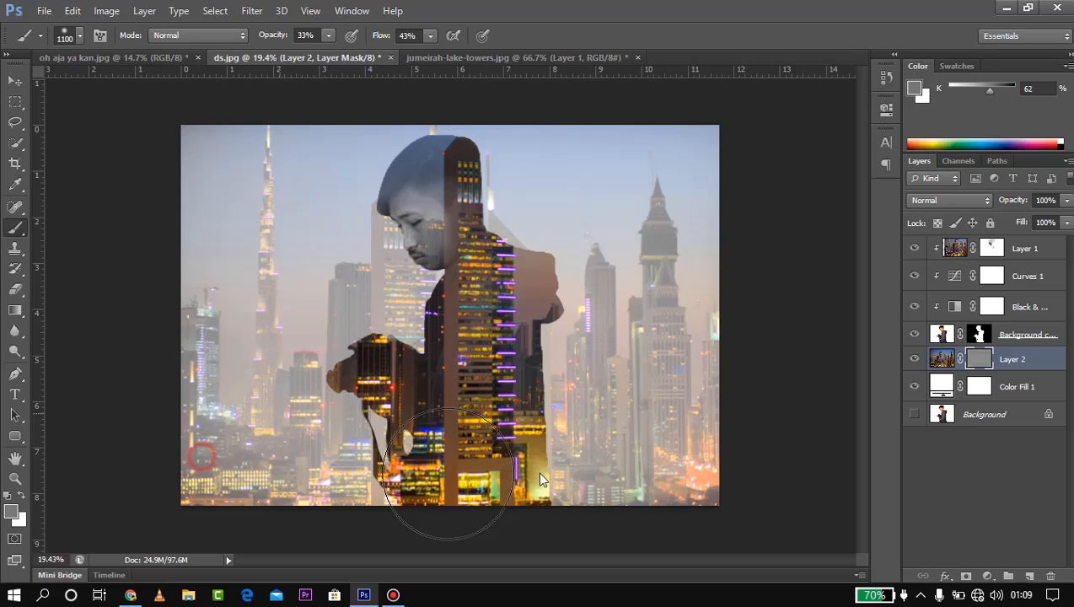
left_click(760, 463)
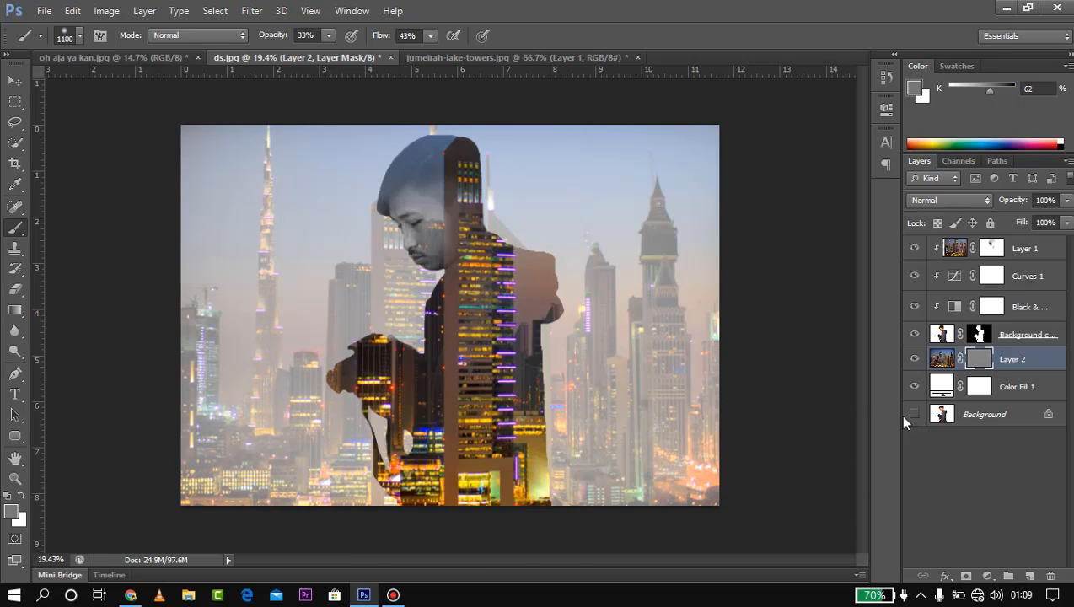
left_click(17, 412)
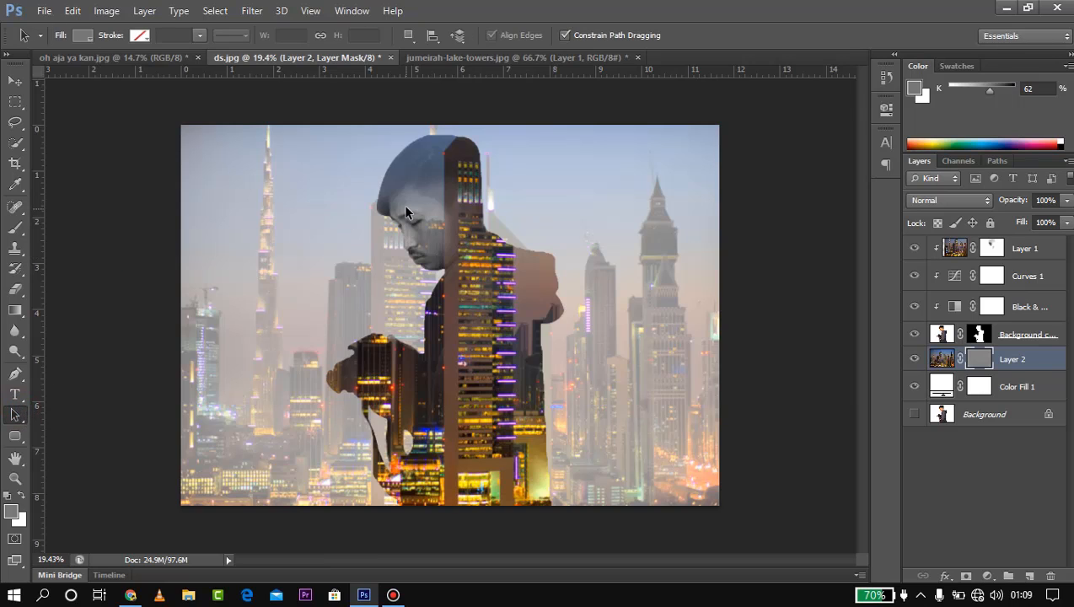
scroll(402, 212, "up", 2)
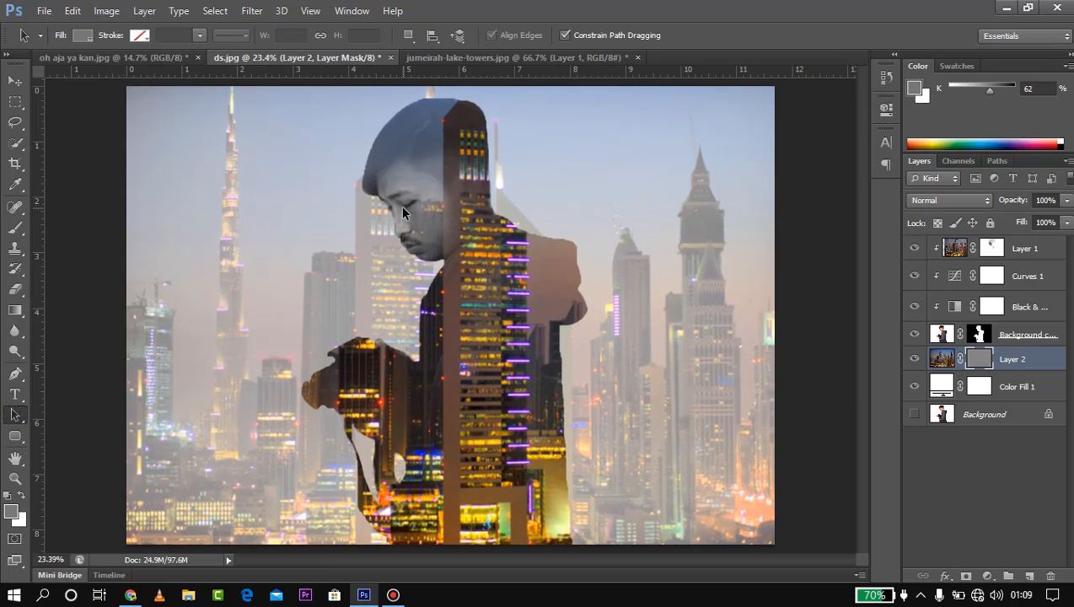